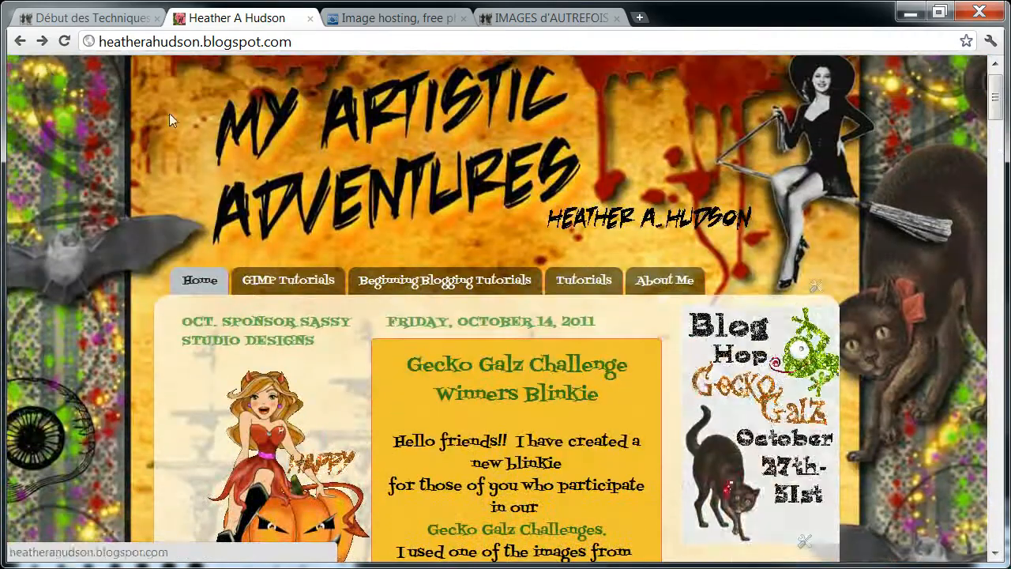
Look through the Début des Techniques Graphique group page for its program links, GIMP tutorial links and discussion forum.
click(67, 22)
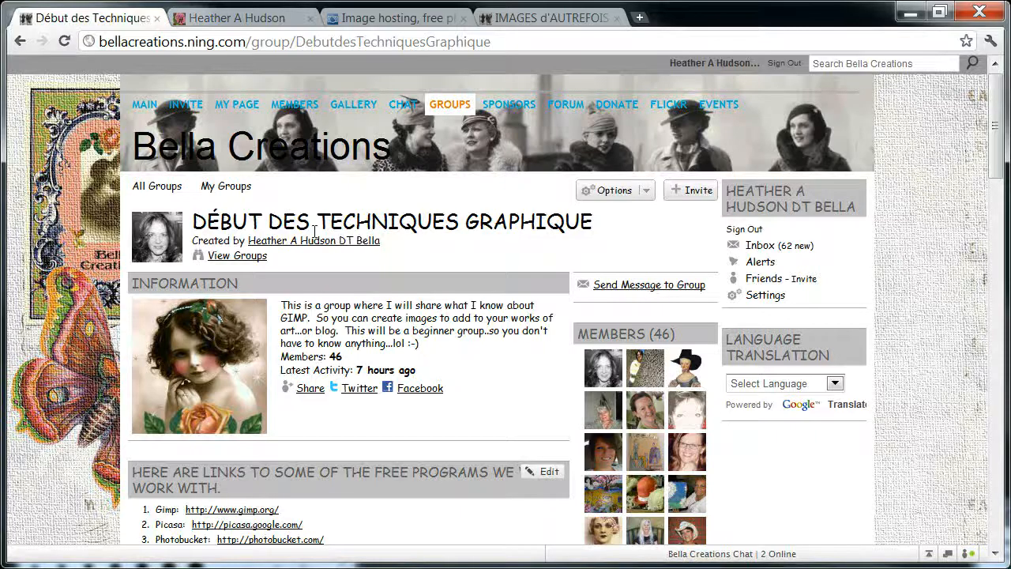
drag(993, 107, 993, 149)
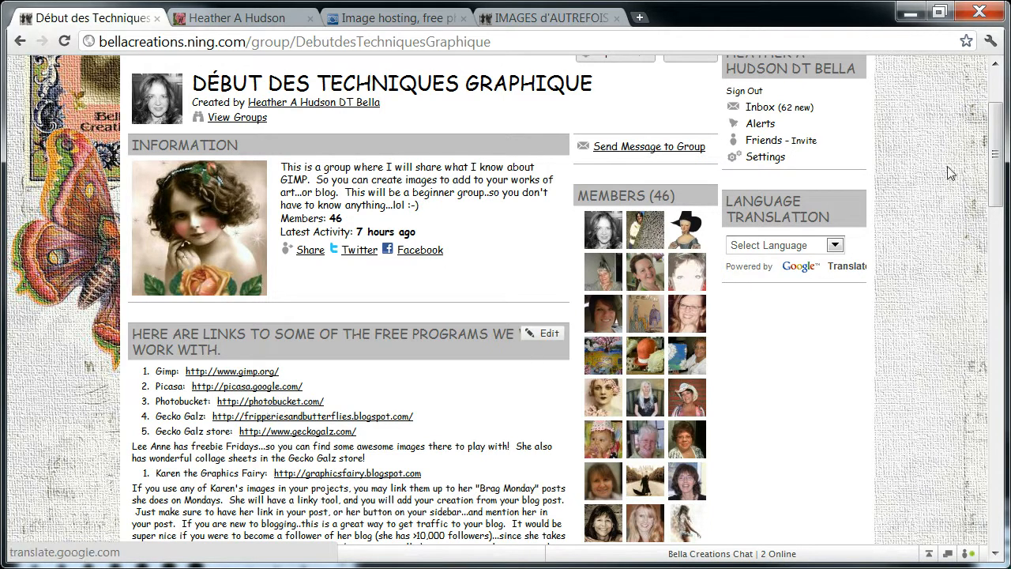
drag(998, 134, 998, 210)
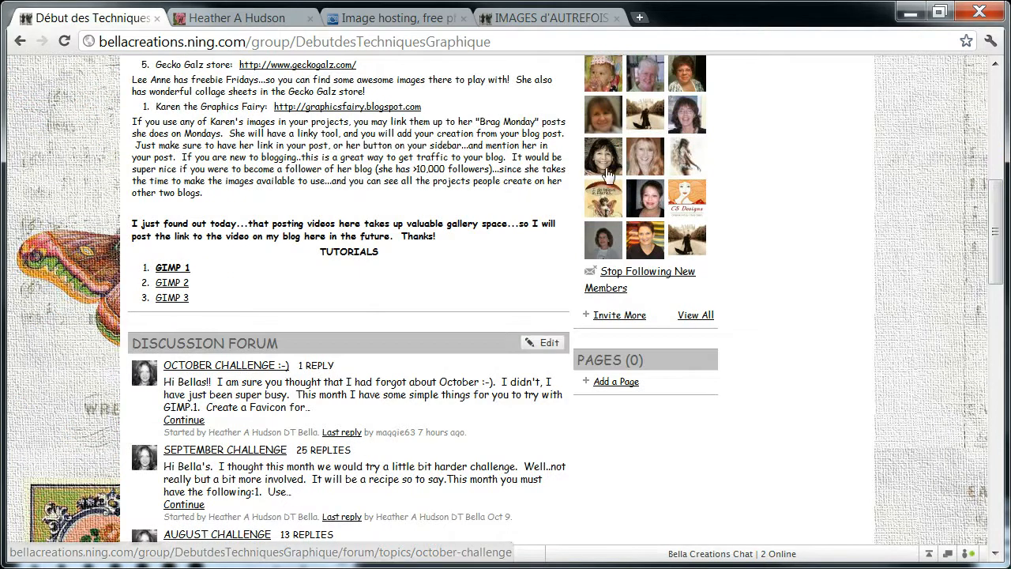
drag(995, 246, 996, 146)
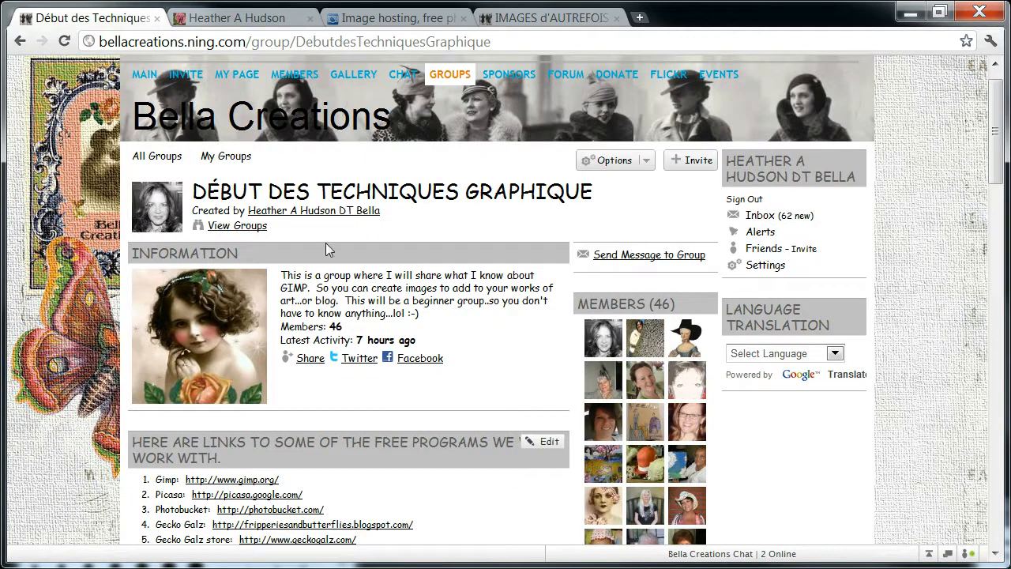
View the October Images - Vintage Photos discussion in the IMAGES d'AUTREFOIS group.
click(520, 19)
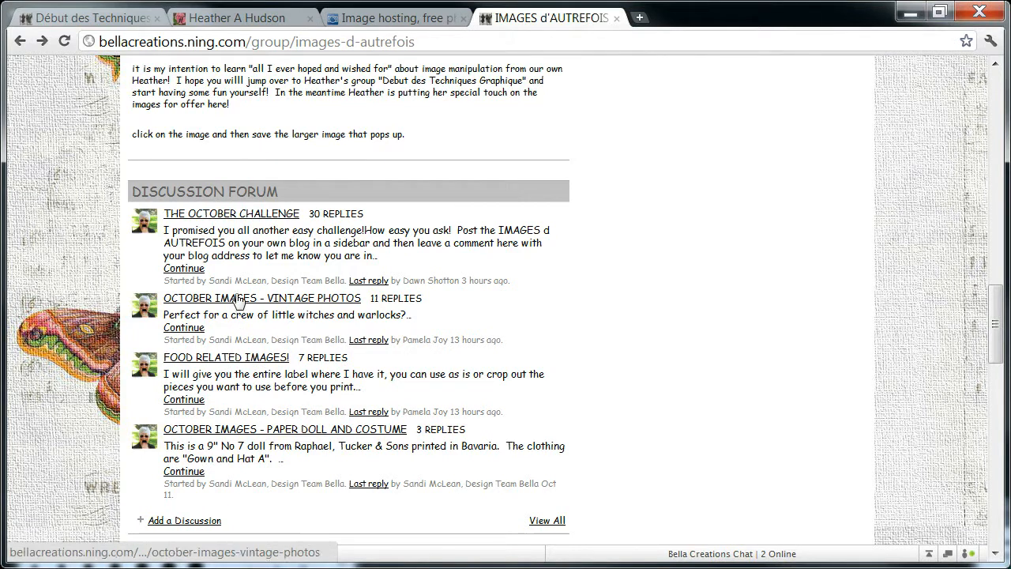
click(197, 305)
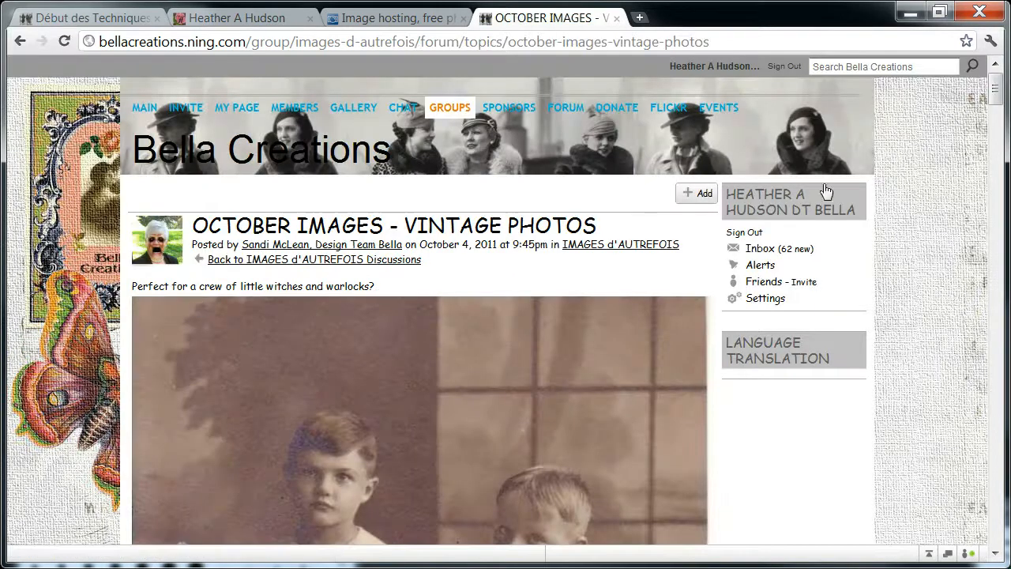
mouse_move(994, 92)
mouse_down()
mouse_move(1002, 204)
mouse_move(996, 93)
mouse_up()
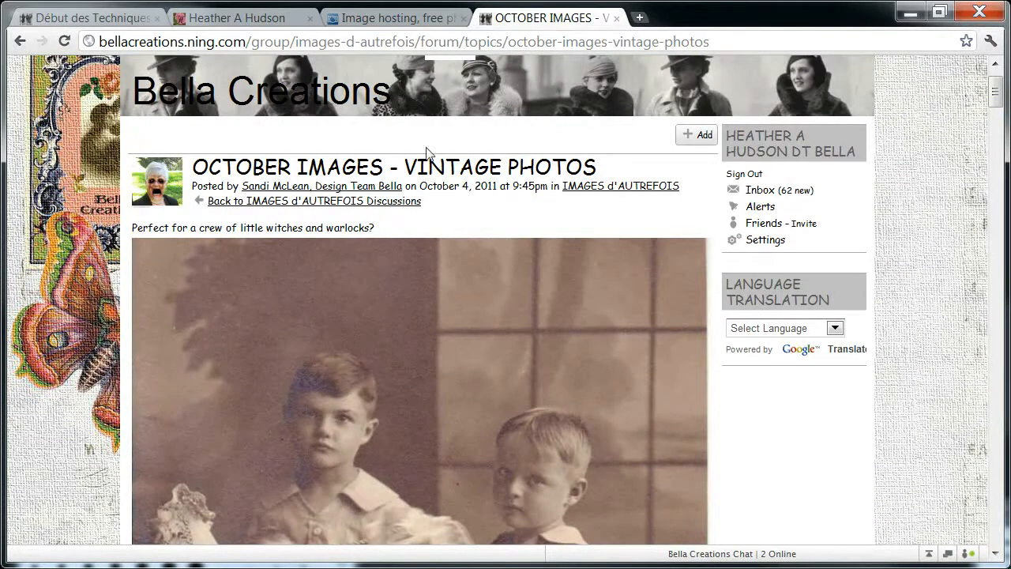
View the GIMP Tutorials page of the My Artistic Adventures blog and read the tutorial descriptions.
click(236, 18)
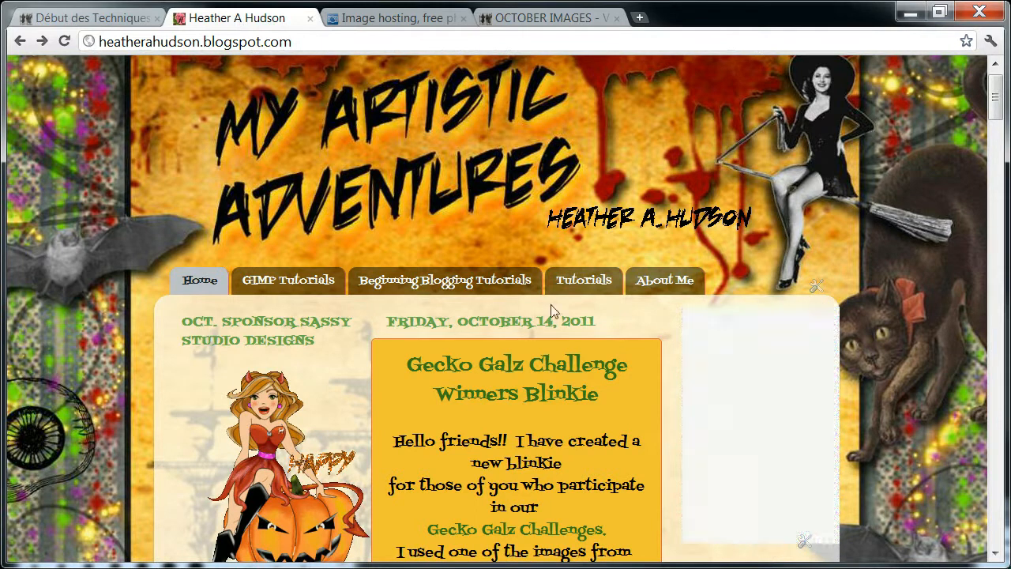
click(289, 288)
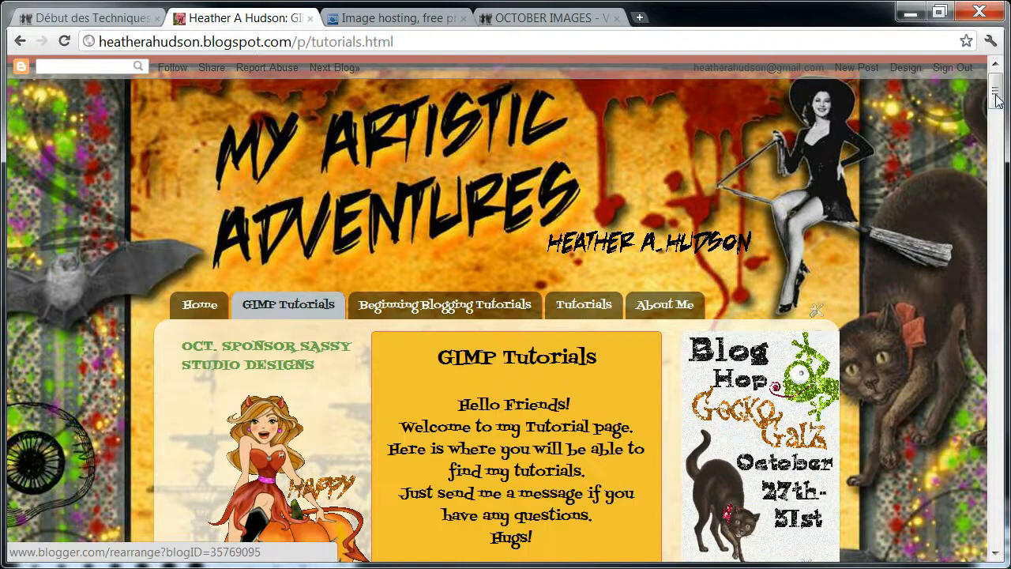
drag(996, 95, 996, 142)
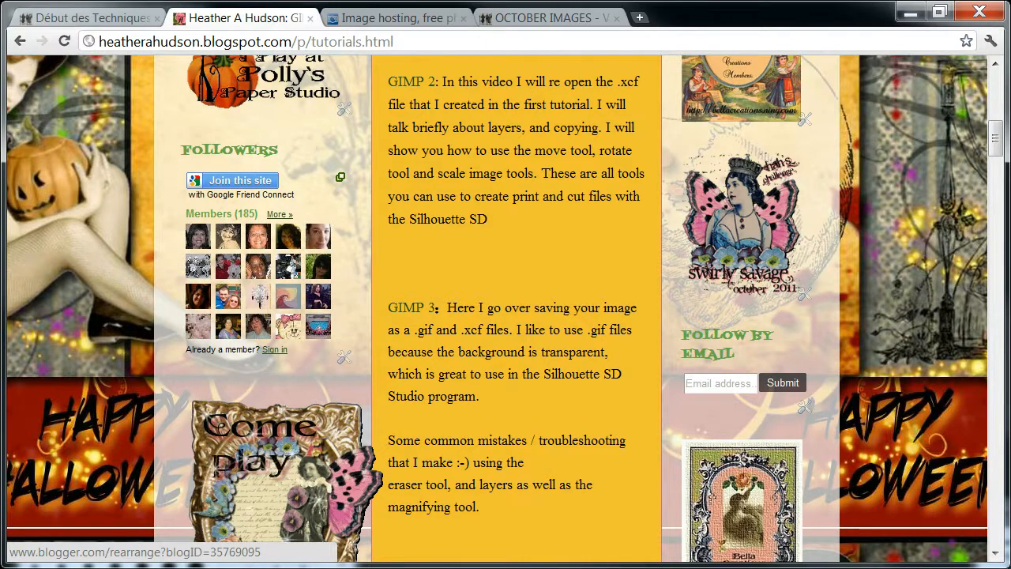
Switch to GIMP and create a new 325 × 125 pixel image at 300 pixels/in, filled with transparency.
key(alt+Tab)
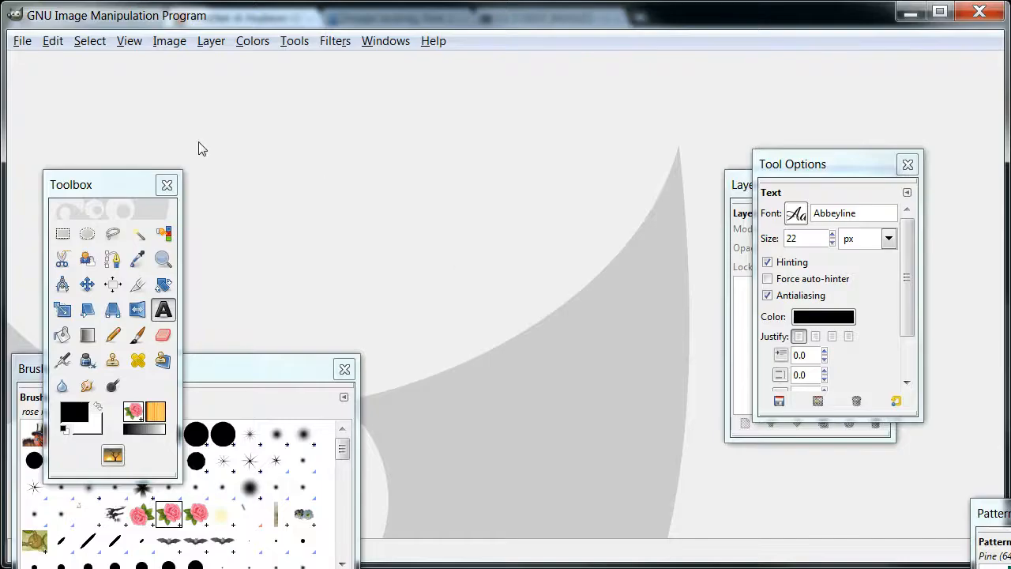
click(22, 41)
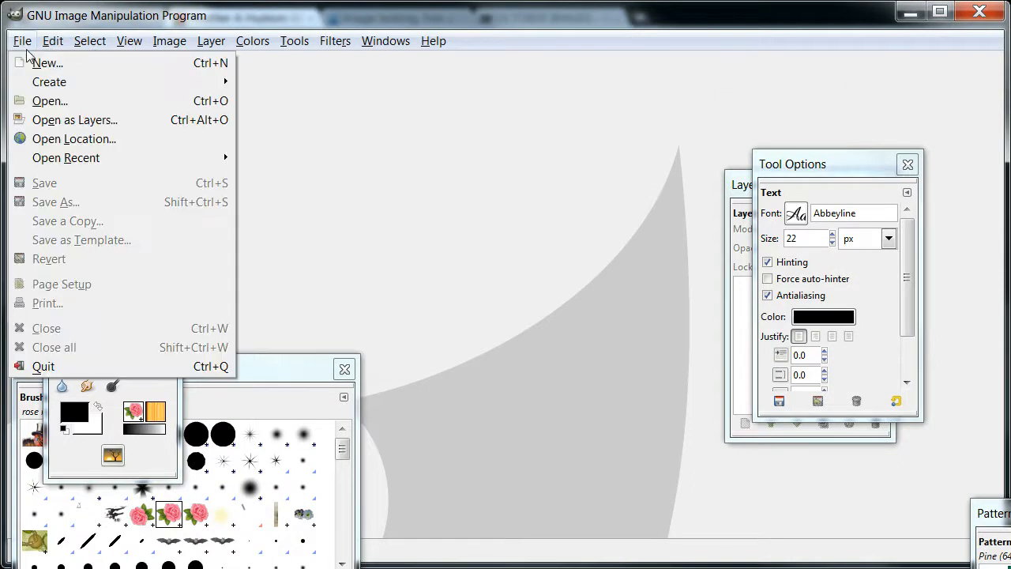
click(34, 63)
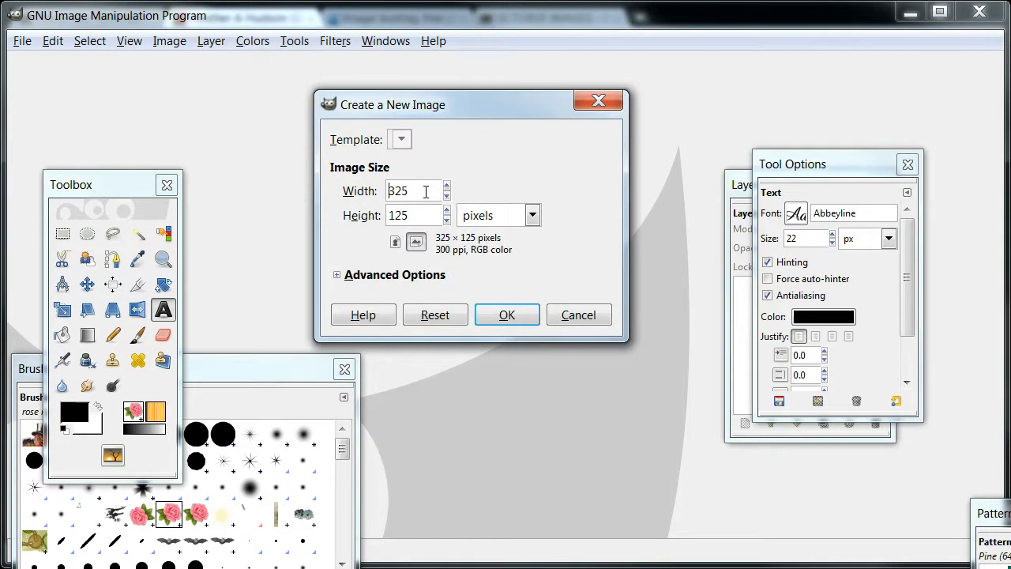
click(418, 276)
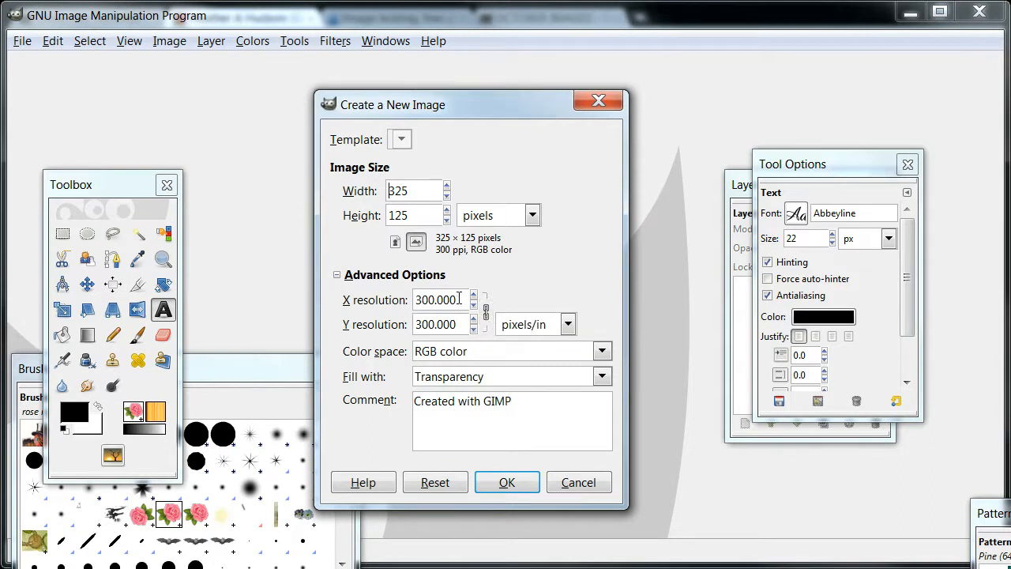
drag(462, 299, 417, 301)
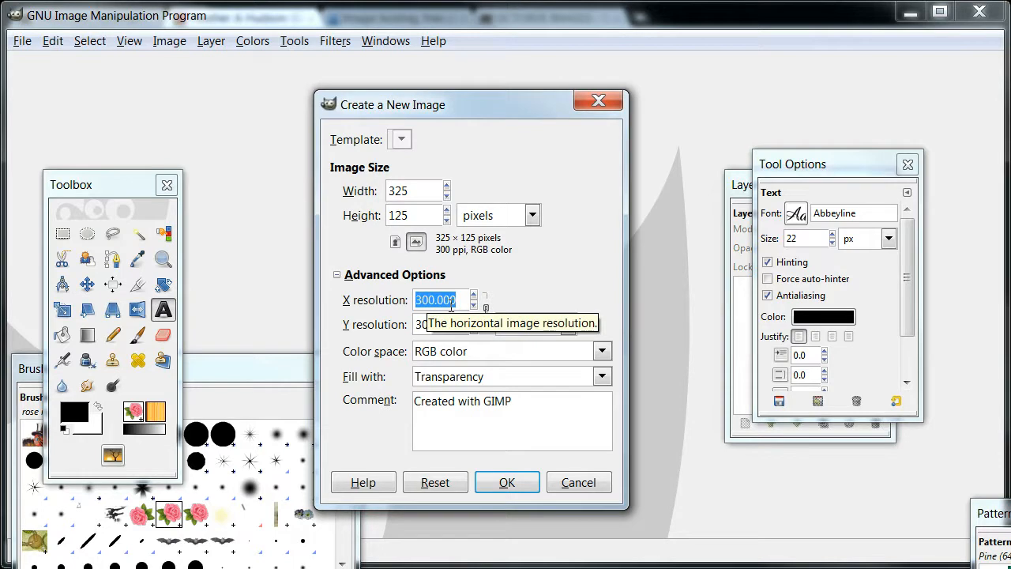
text(30)
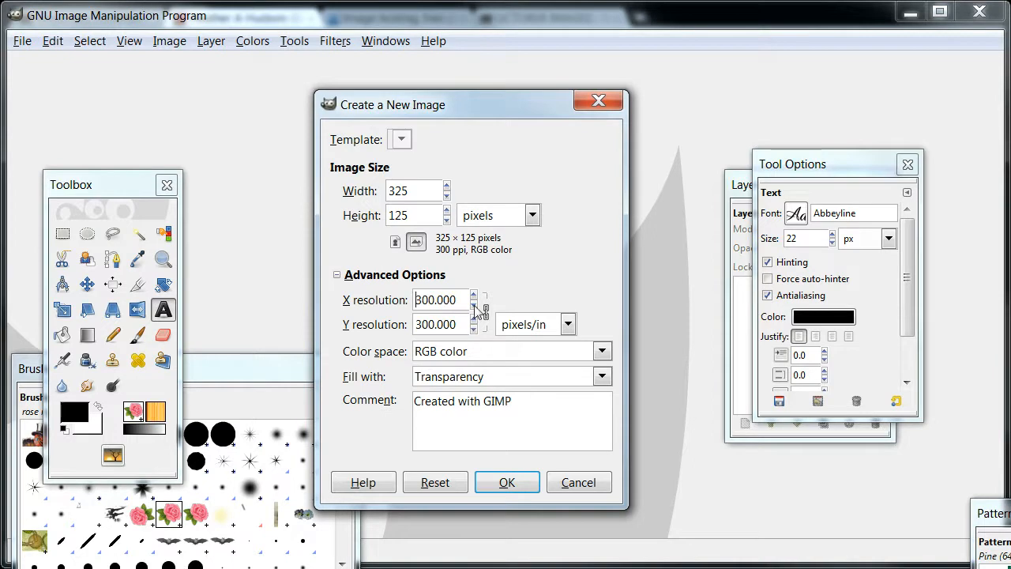
click(600, 377)
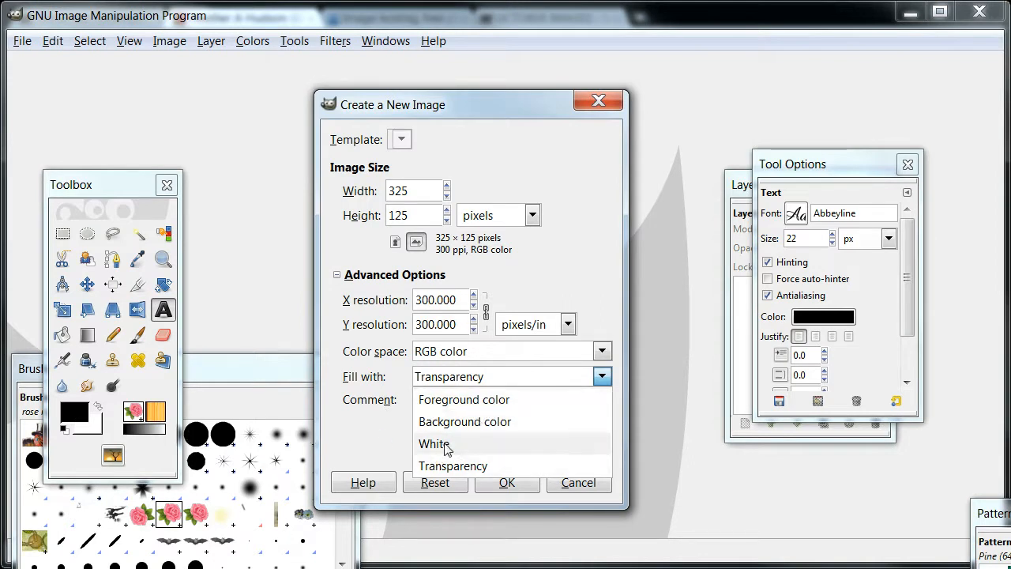
click(466, 467)
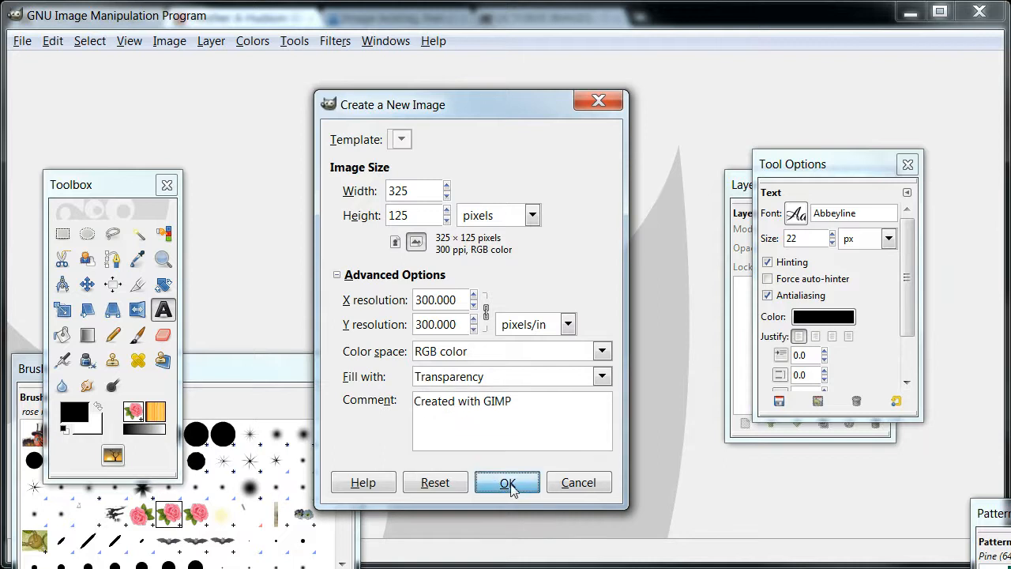
click(507, 484)
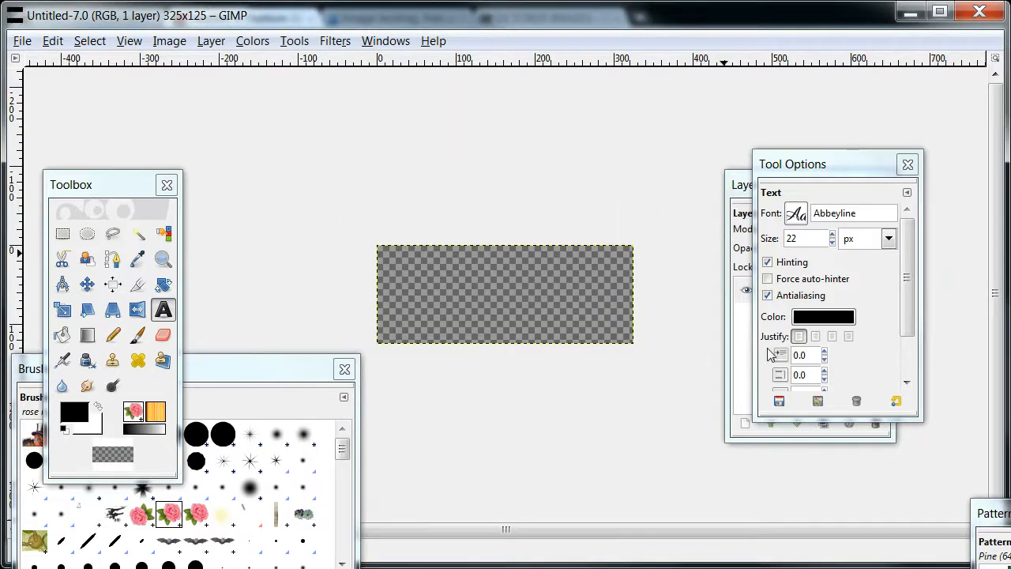
Open colorful turkey.xcf from the document history and move the History dialog out of the way.
drag(1010, 117, 691, 148)
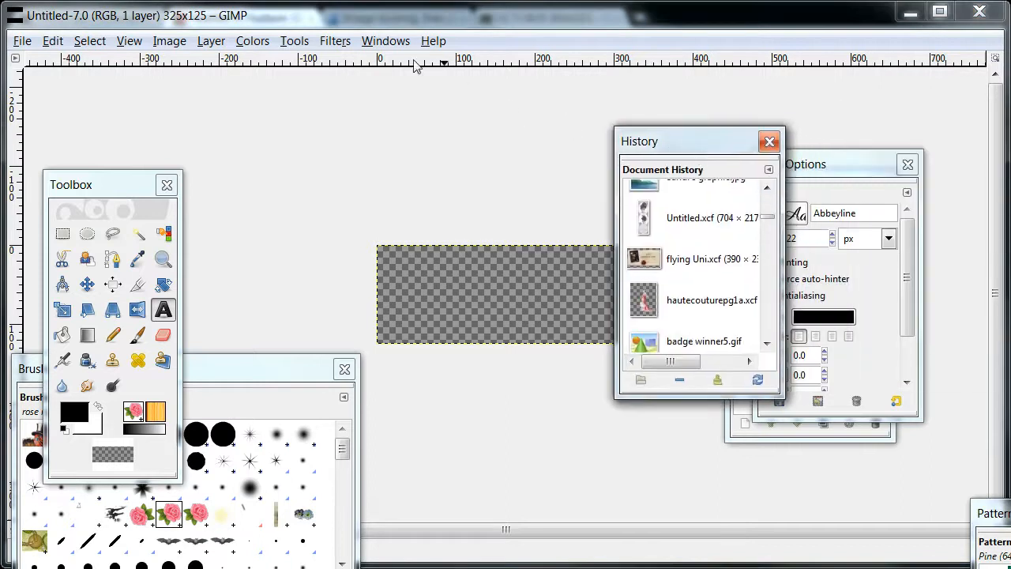
click(386, 41)
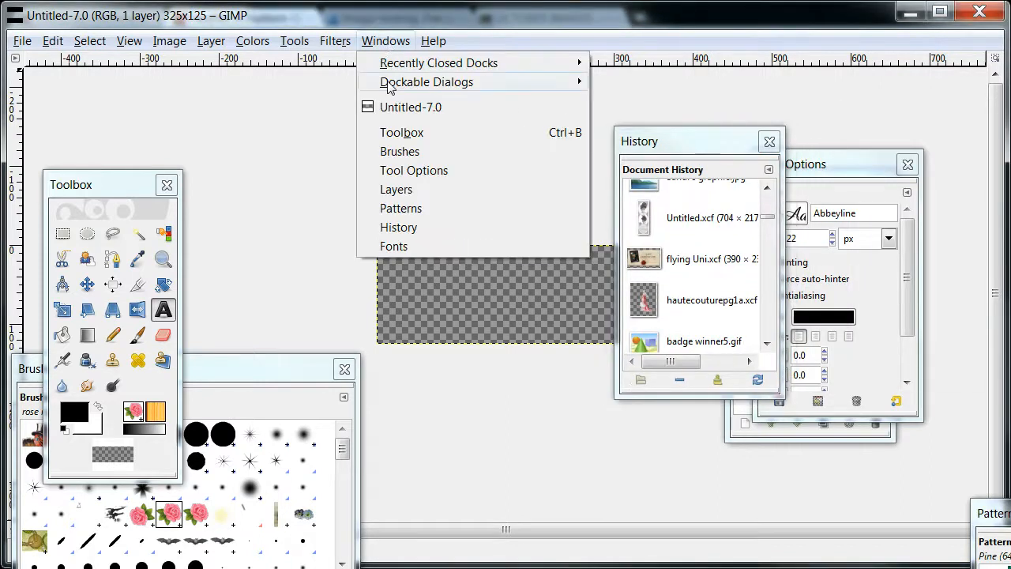
mouse_move(389, 87)
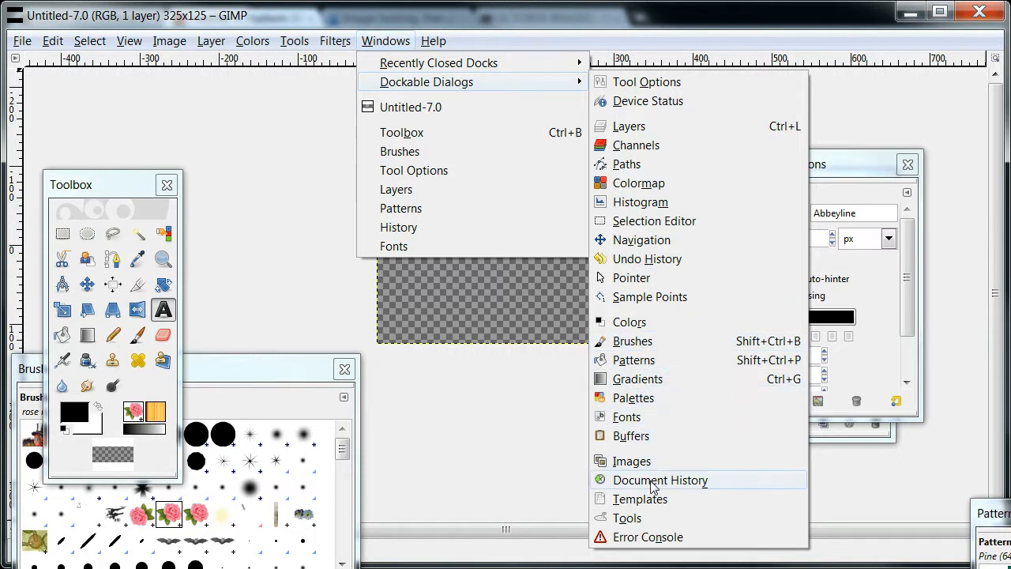
click(867, 101)
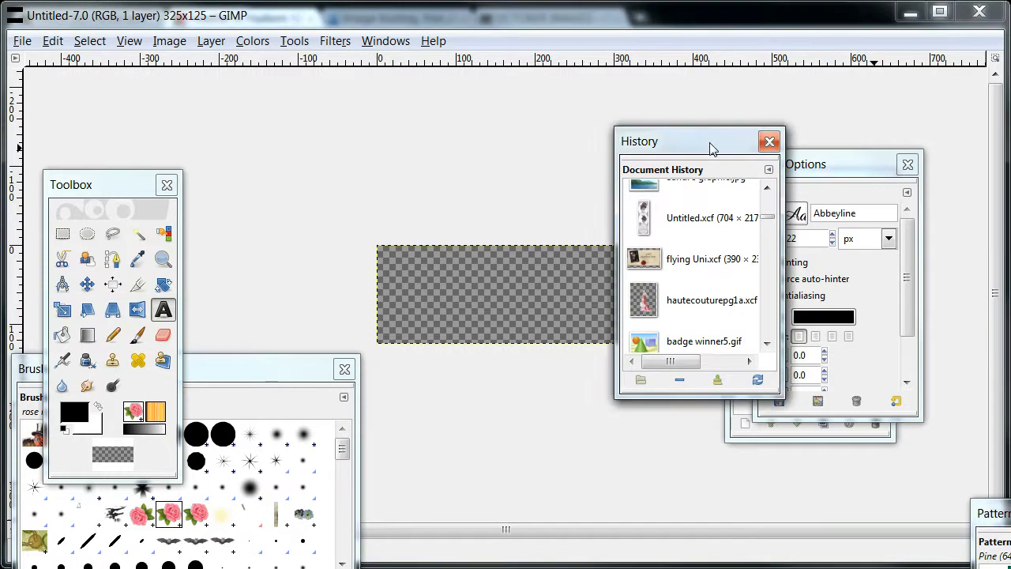
drag(767, 217, 768, 200)
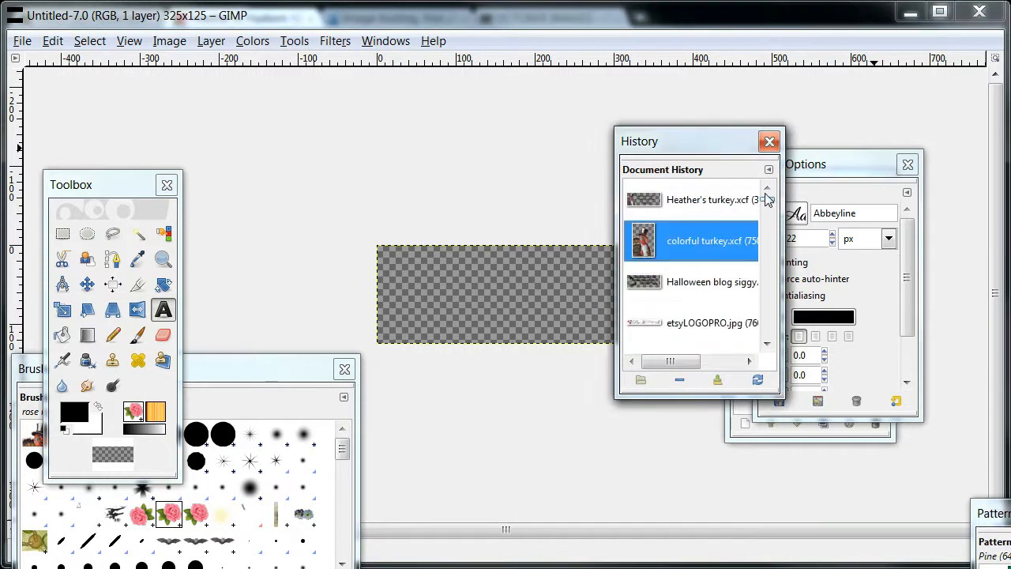
double_click(669, 249)
drag(698, 146, 1010, 145)
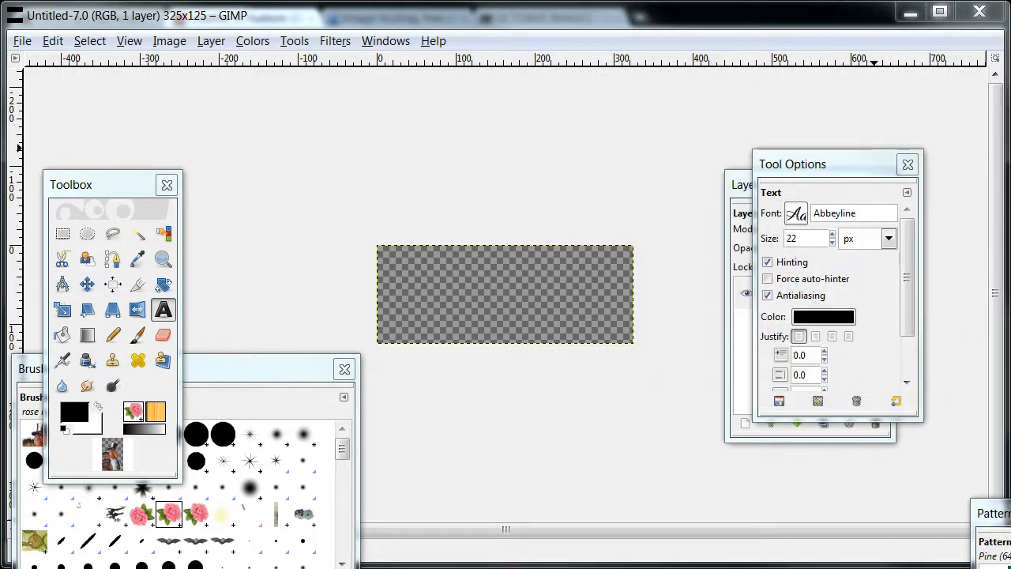
Copy the turkey from colorful turkey.xcf to the clipboard and minimize its image window.
drag(1007, 31, 665, 50)
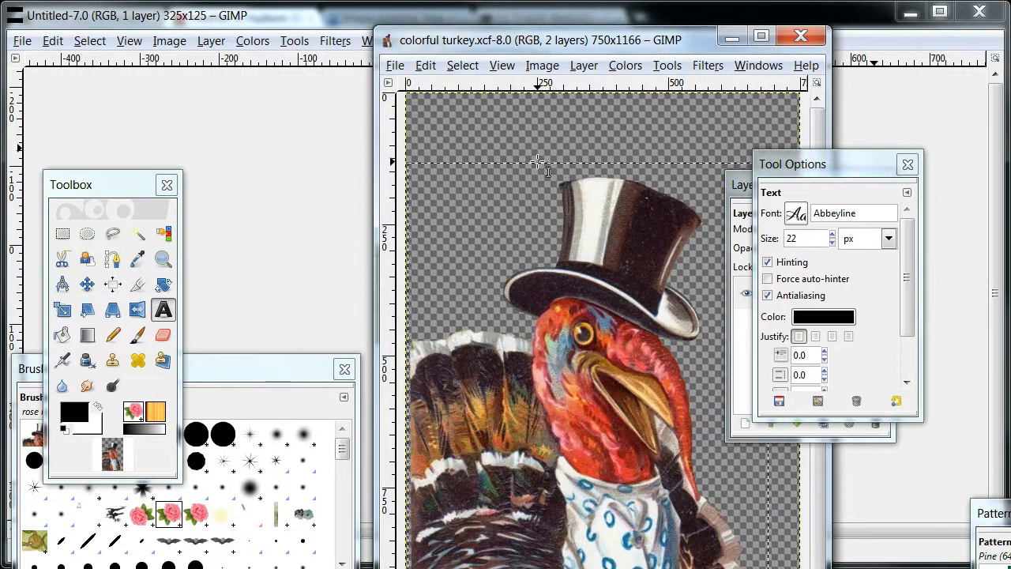
right_click(537, 163)
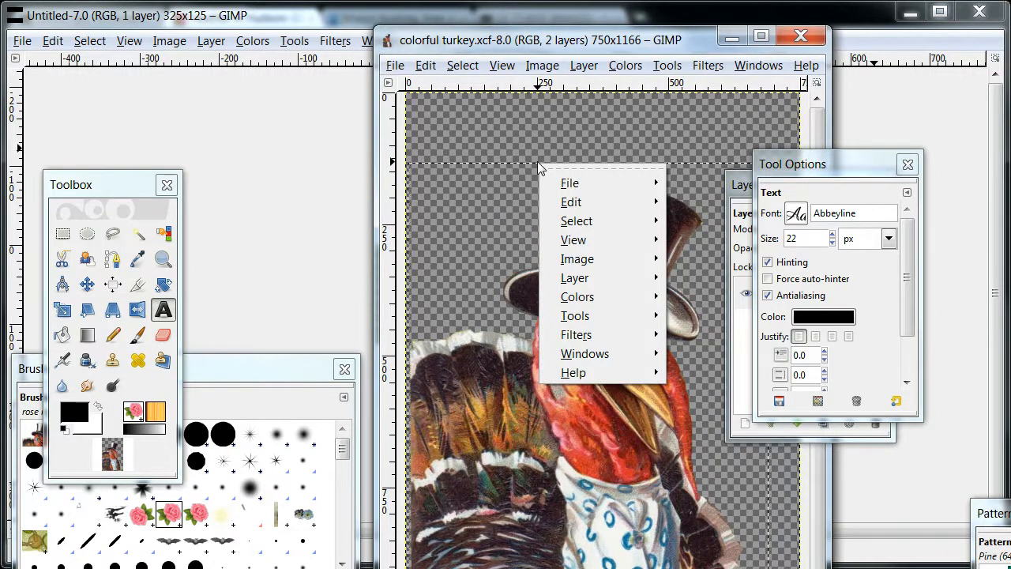
mouse_move(559, 204)
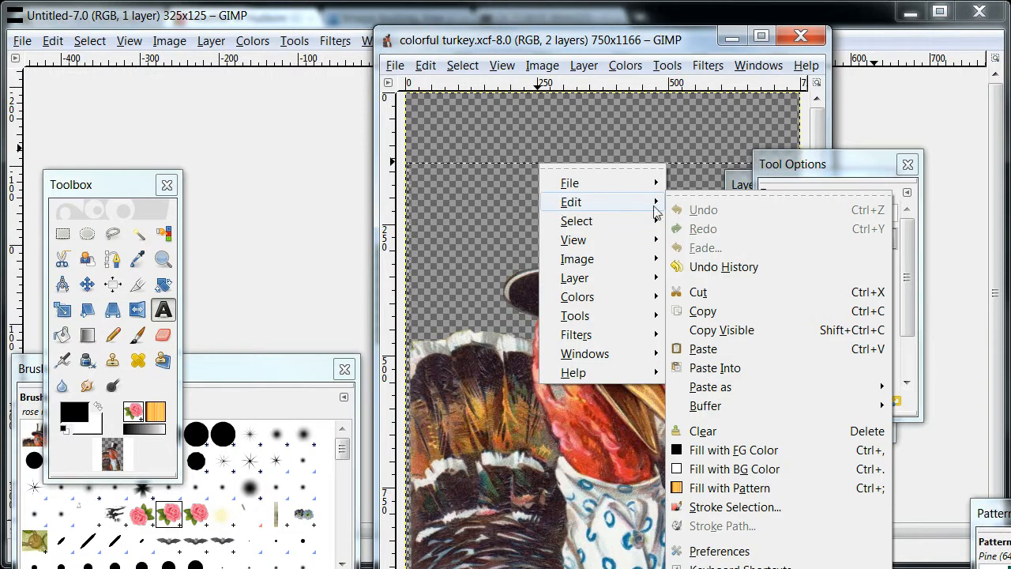
click(699, 312)
click(731, 36)
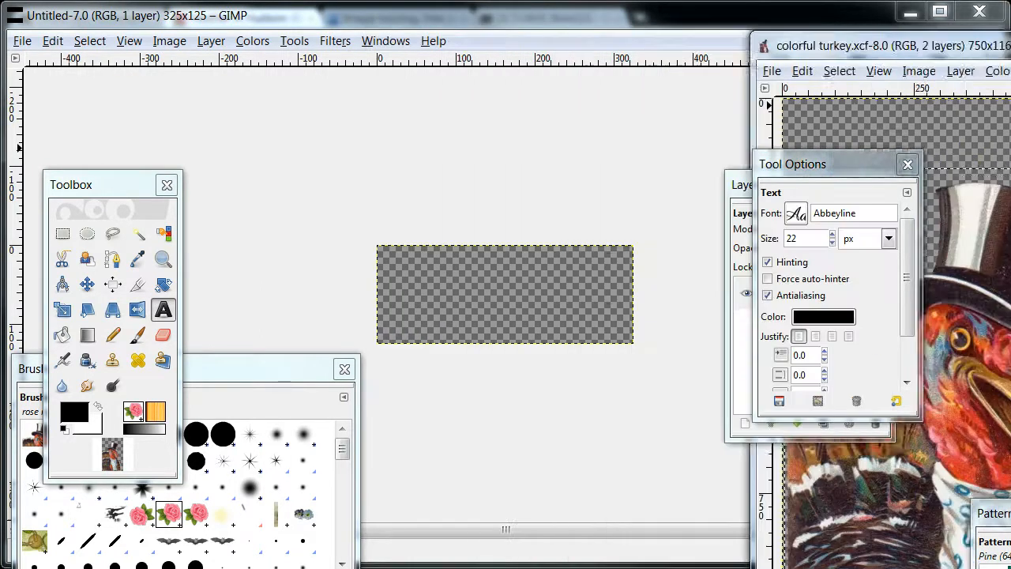
Bring the Layers dialog to the front and select the blank image's Background layer with the Move tool active.
click(736, 187)
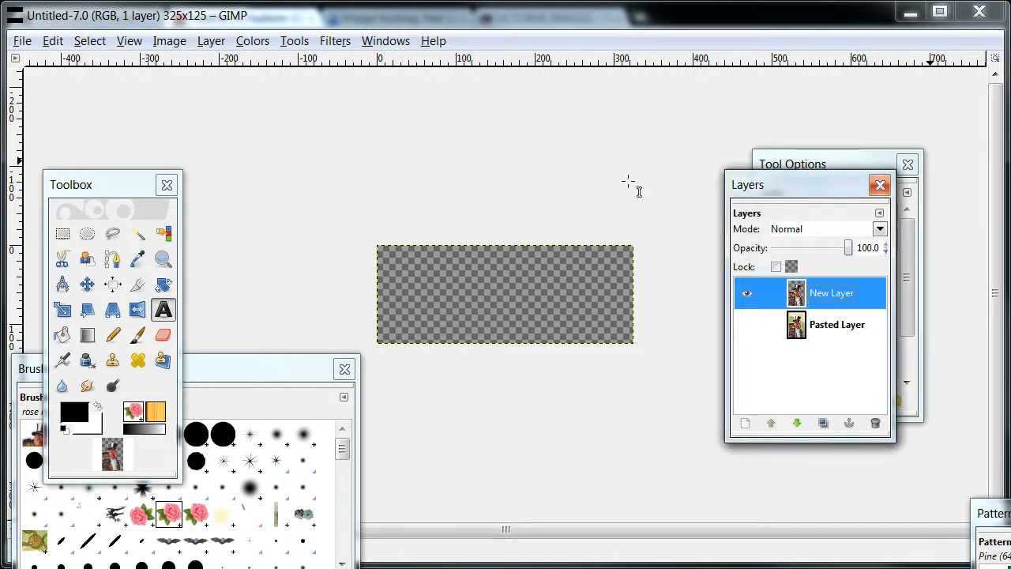
drag(783, 189, 812, 159)
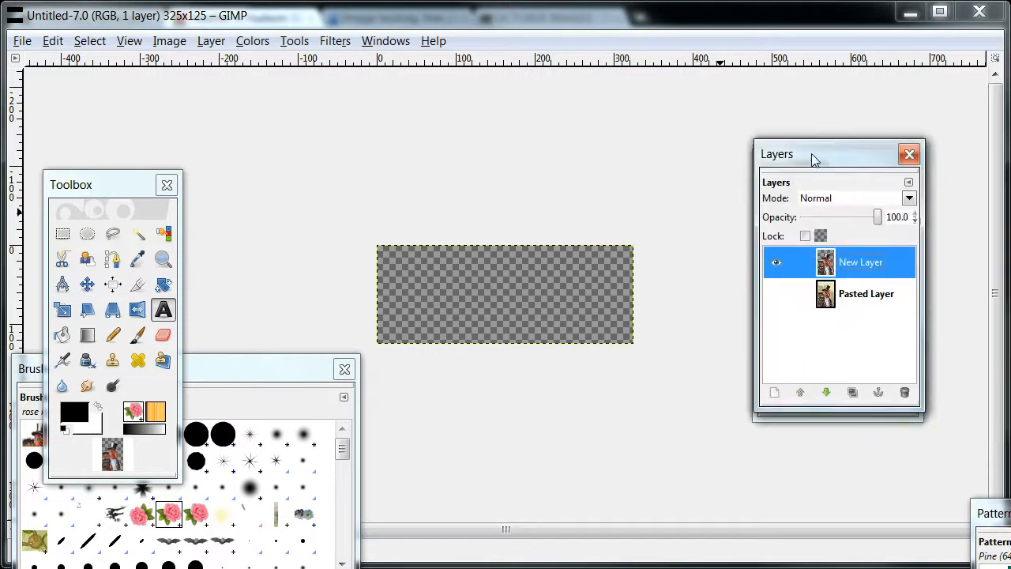
click(500, 149)
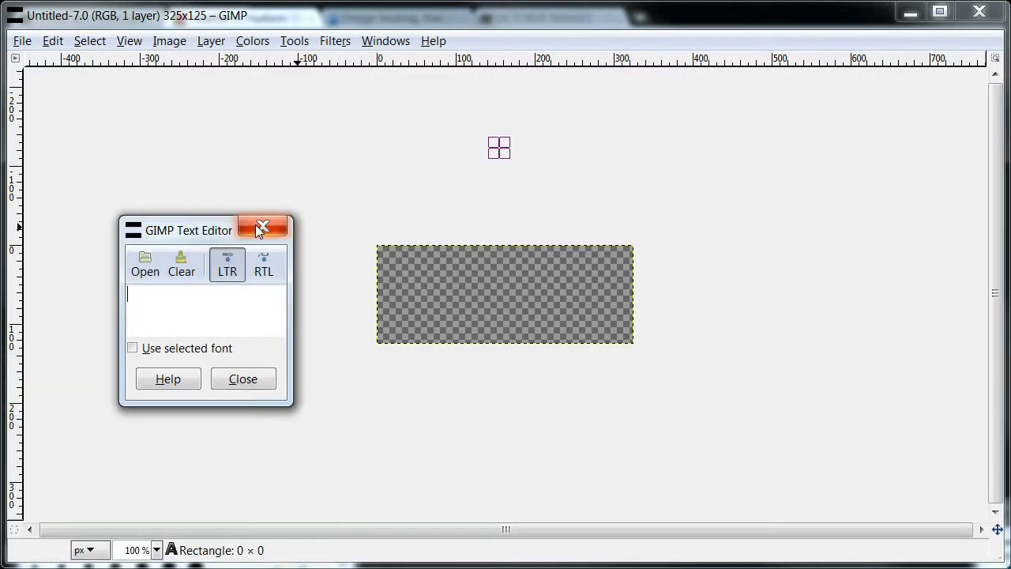
click(261, 229)
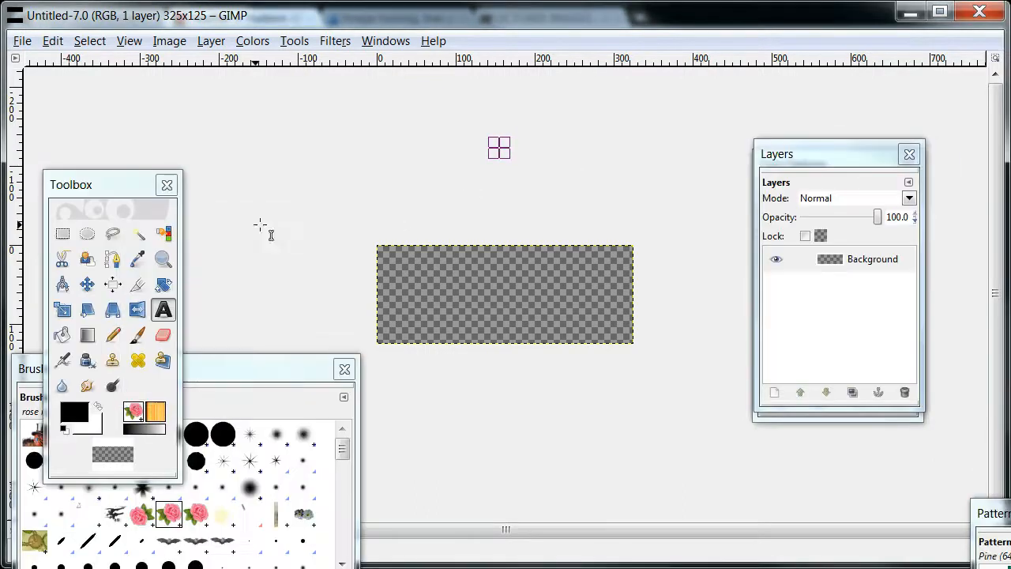
click(88, 285)
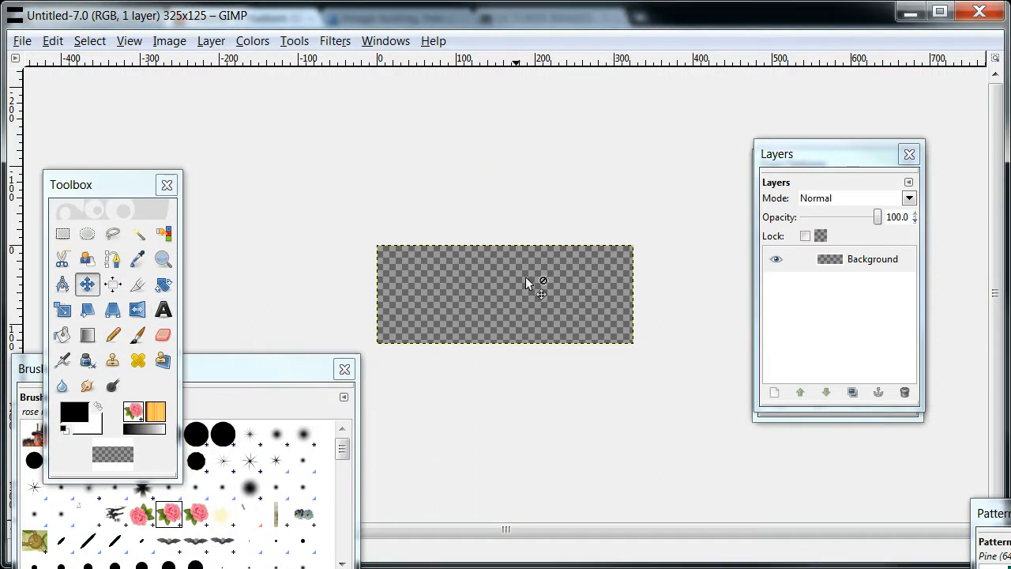
click(882, 268)
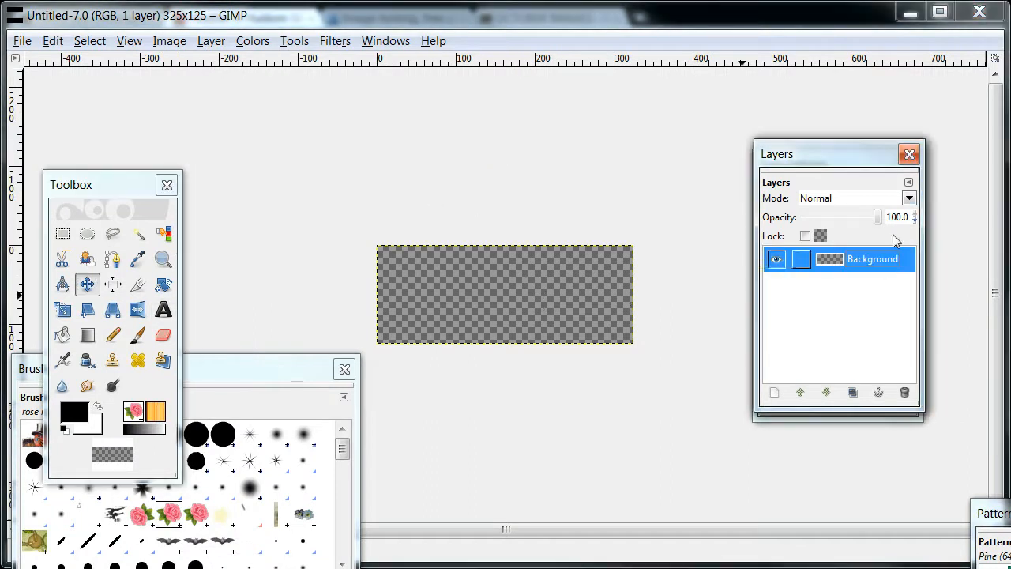
Add a new 325 × 125 pixel layer with transparency fill above the Background layer.
click(909, 182)
mouse_move(830, 195)
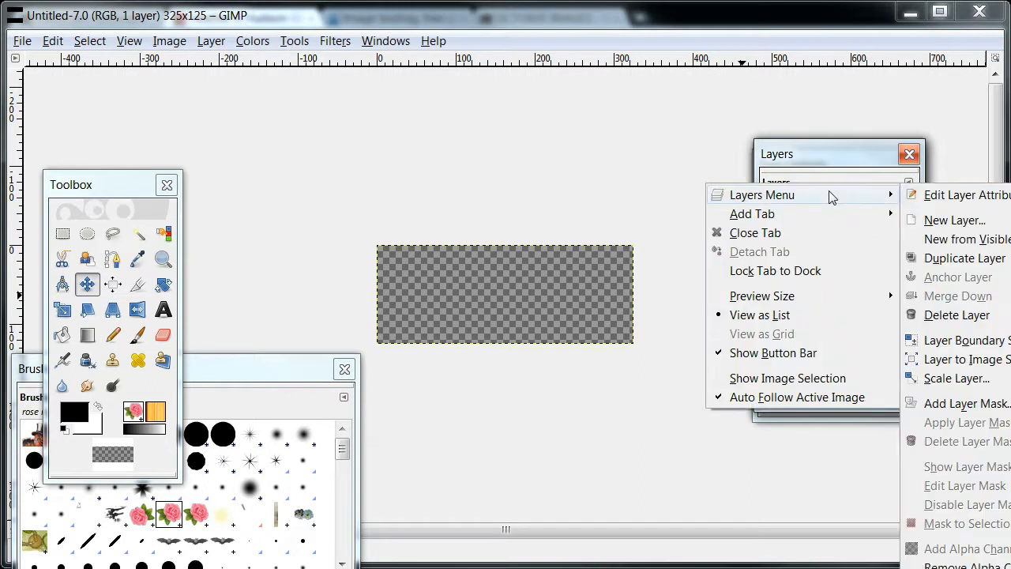
click(939, 223)
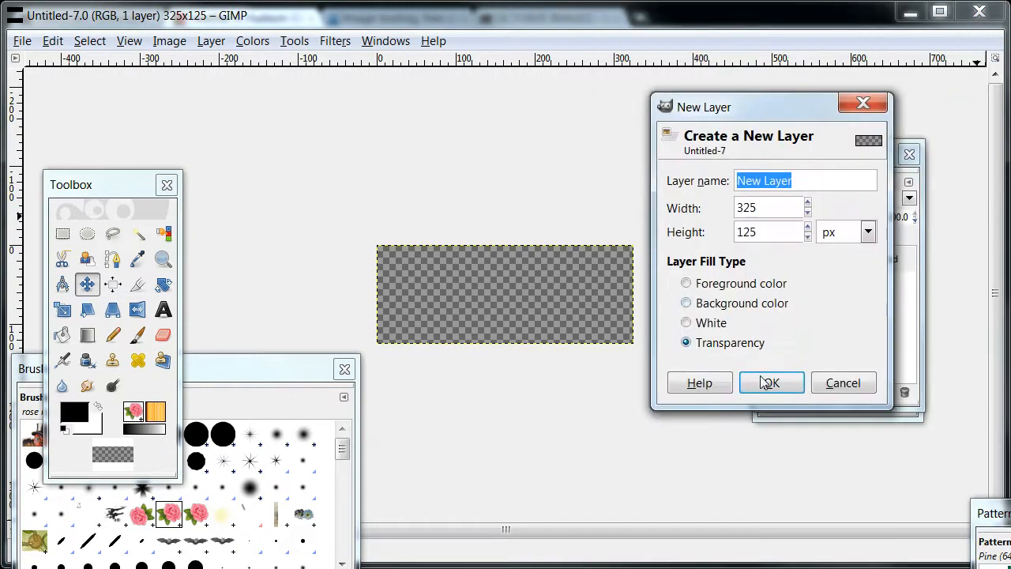
click(769, 383)
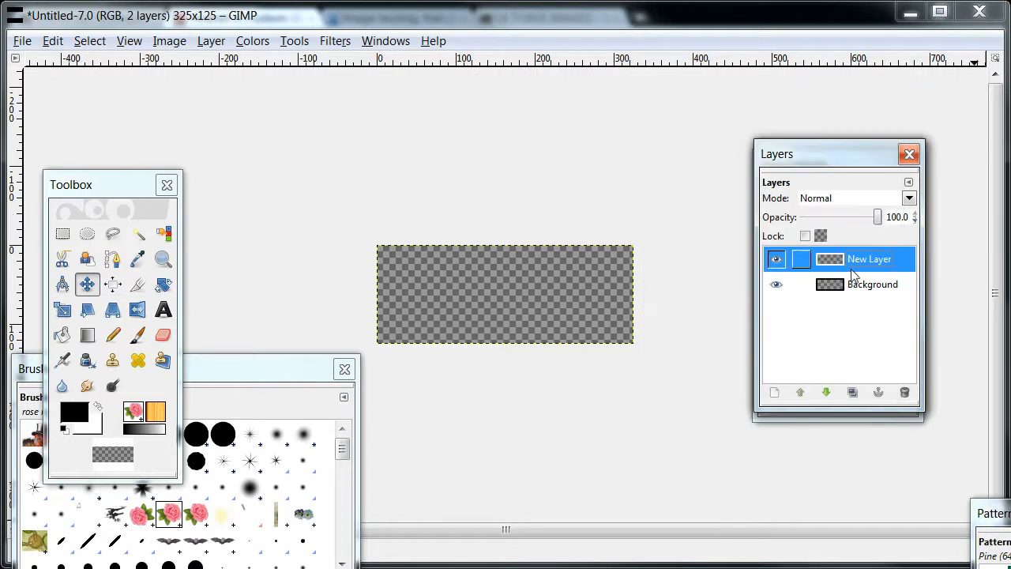
Paste the copied turkey into the new image and move the Layers dialog aside.
right_click(443, 279)
mouse_move(478, 322)
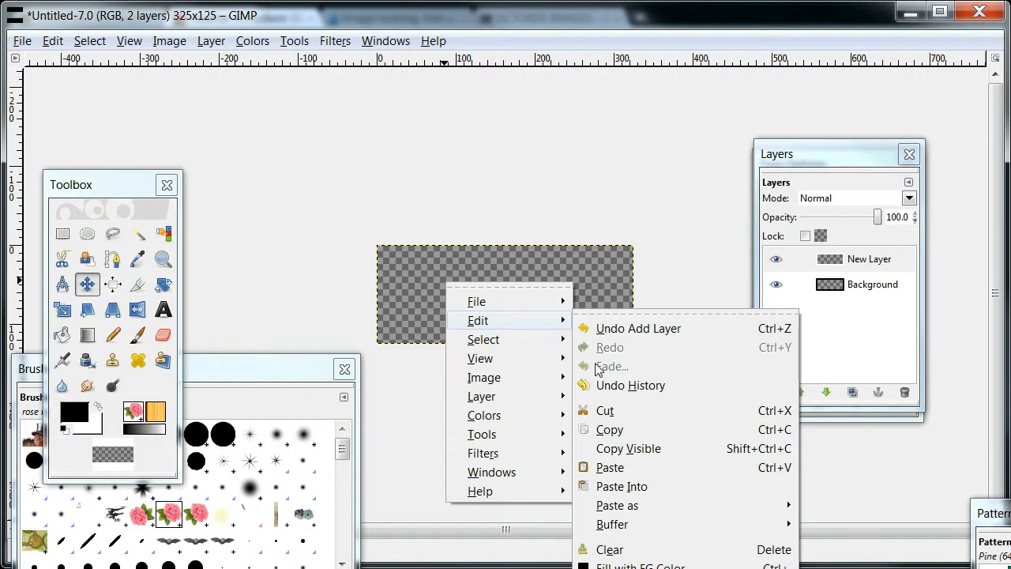
click(611, 467)
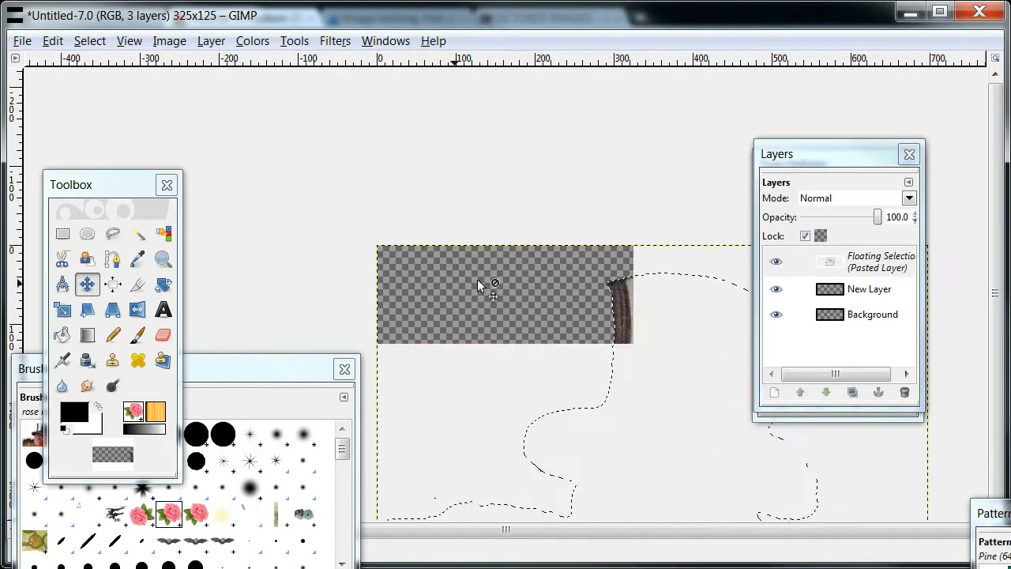
drag(803, 155, 846, 143)
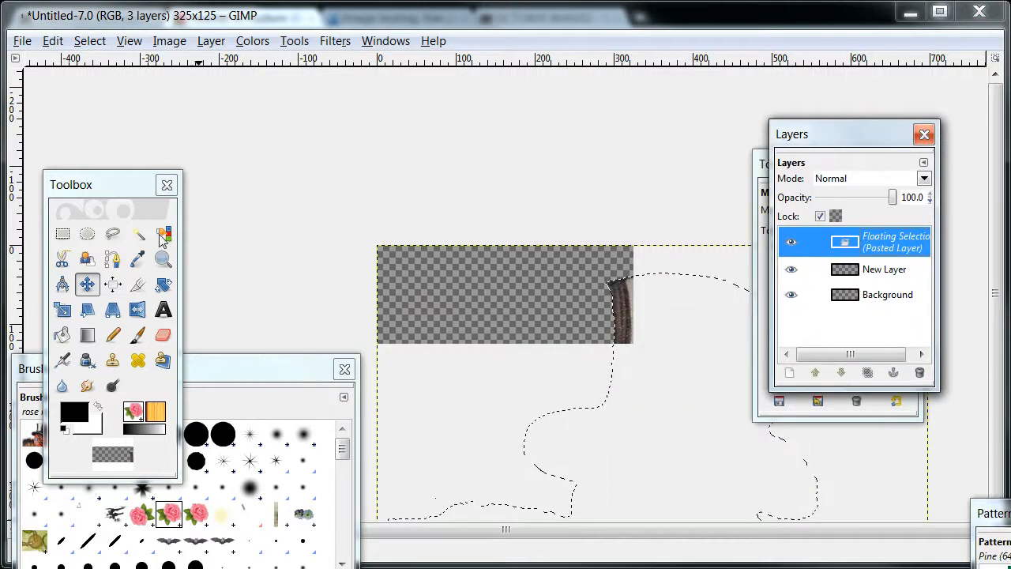
Scale the pasted turkey proportionally to a width of 100 pixels and anchor it to the new layer.
click(64, 310)
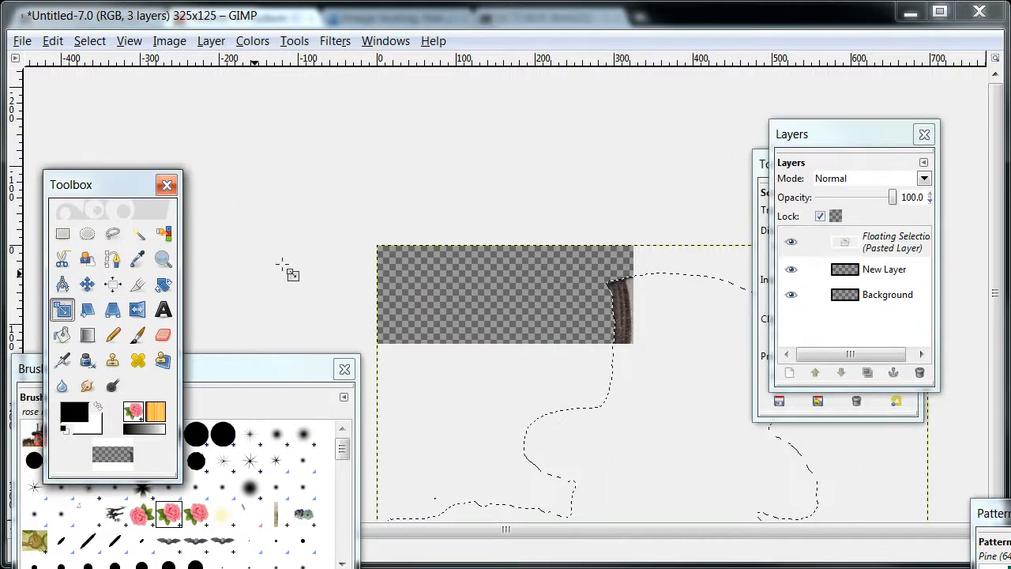
click(381, 253)
drag(428, 1, 409, 115)
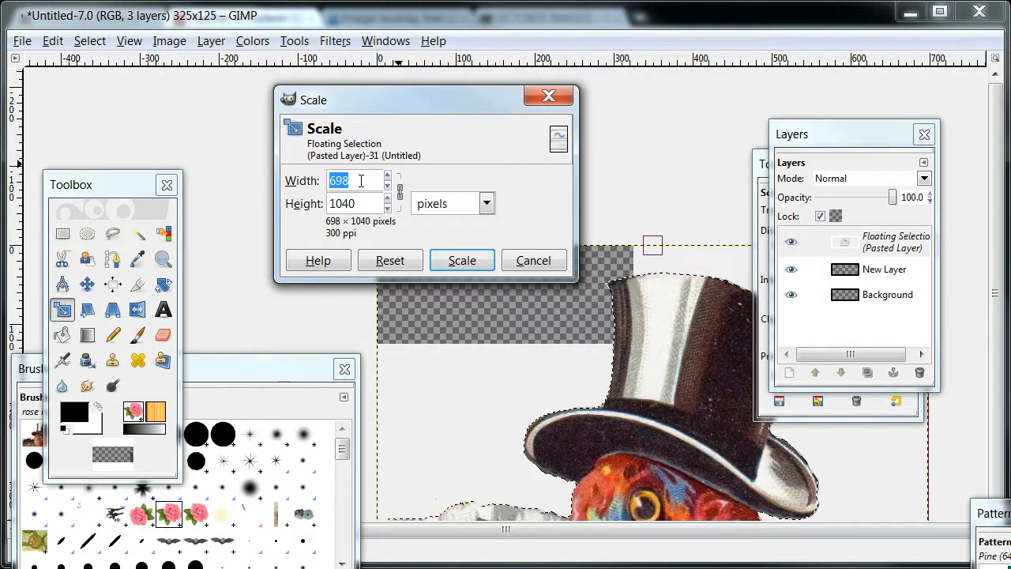
text(100)
click(457, 260)
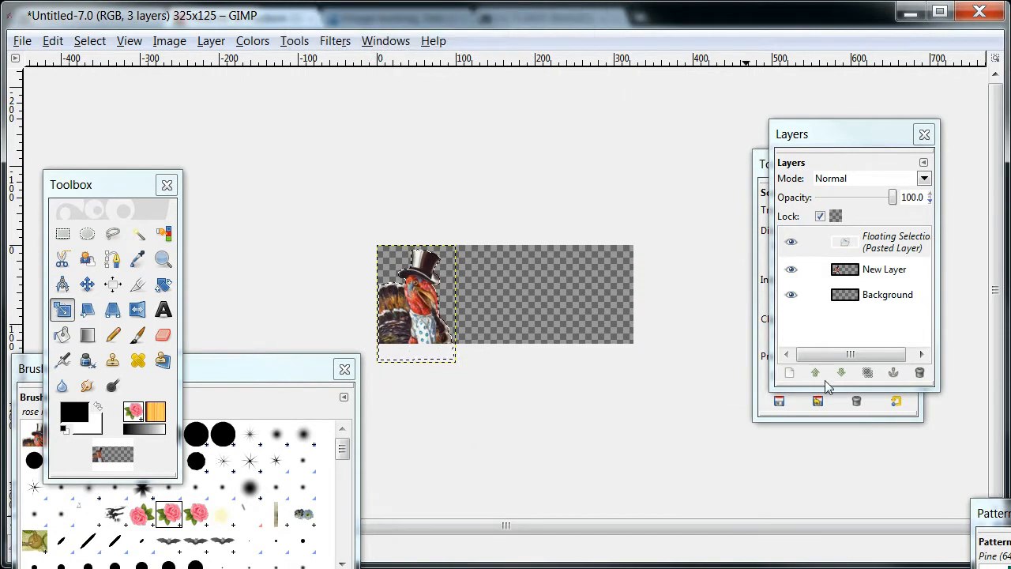
click(893, 246)
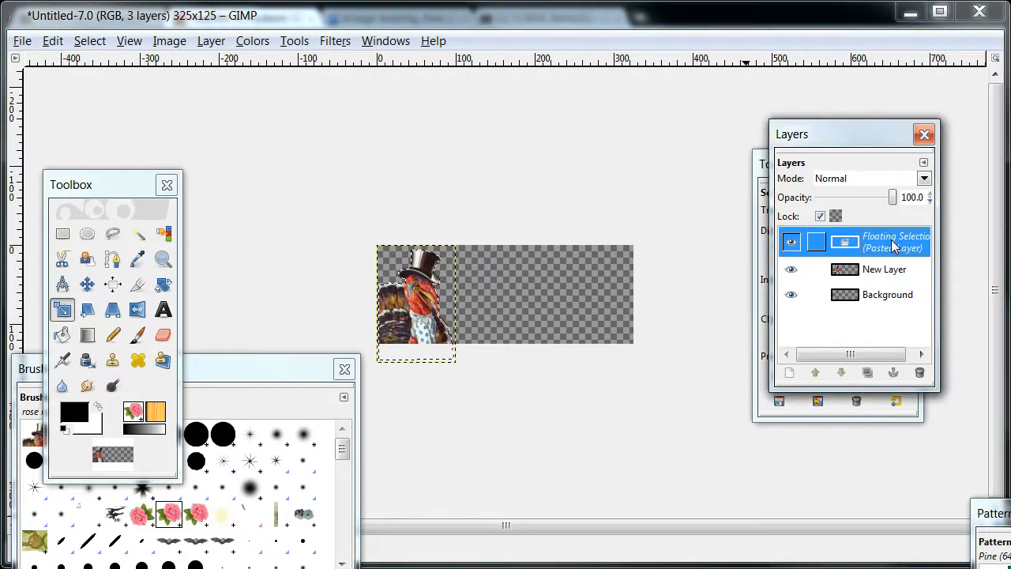
click(893, 373)
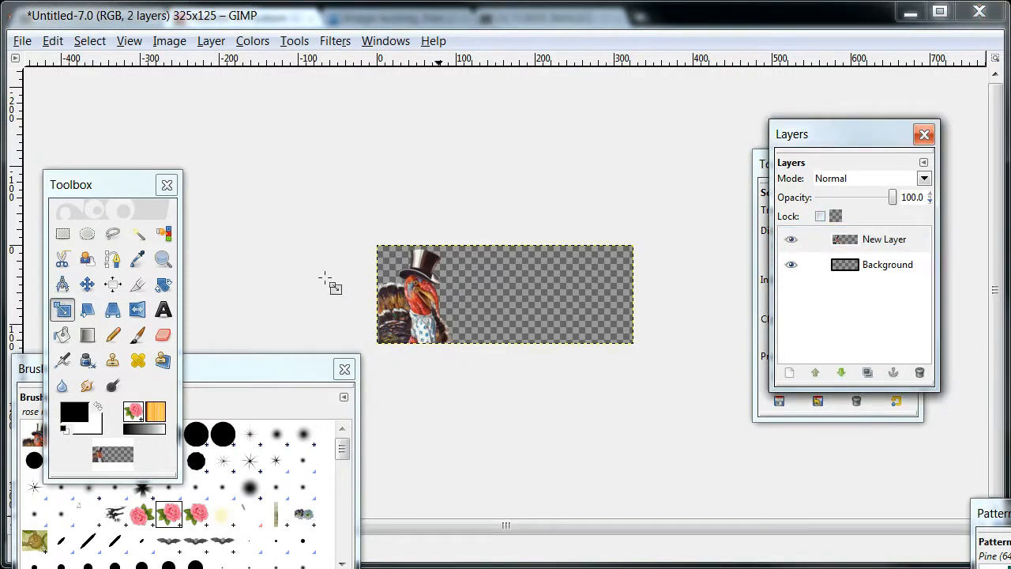
Add the text "Thank you for" beside the turkey in black Abbeyline at 22 px.
click(163, 311)
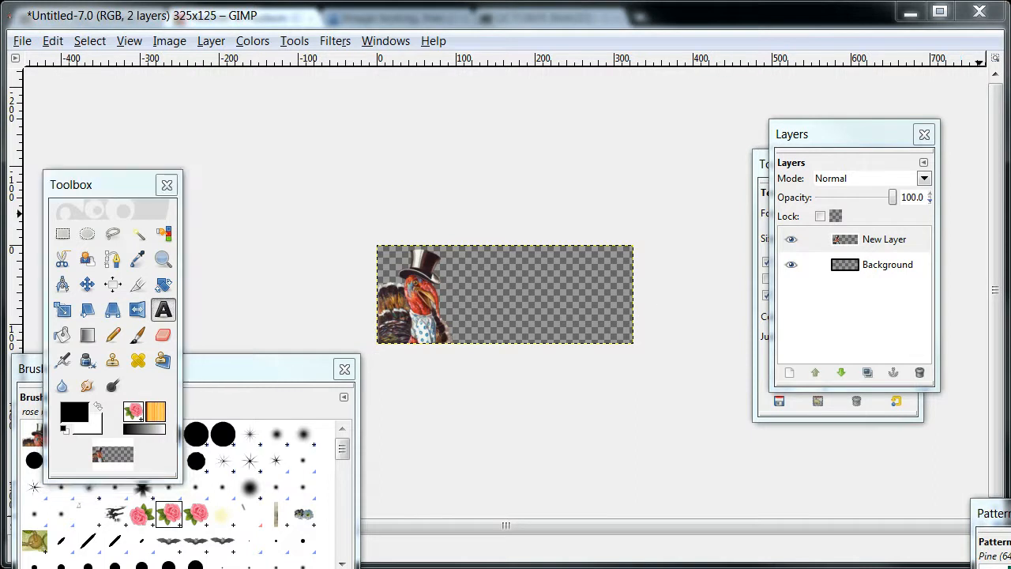
drag(1010, 236, 876, 227)
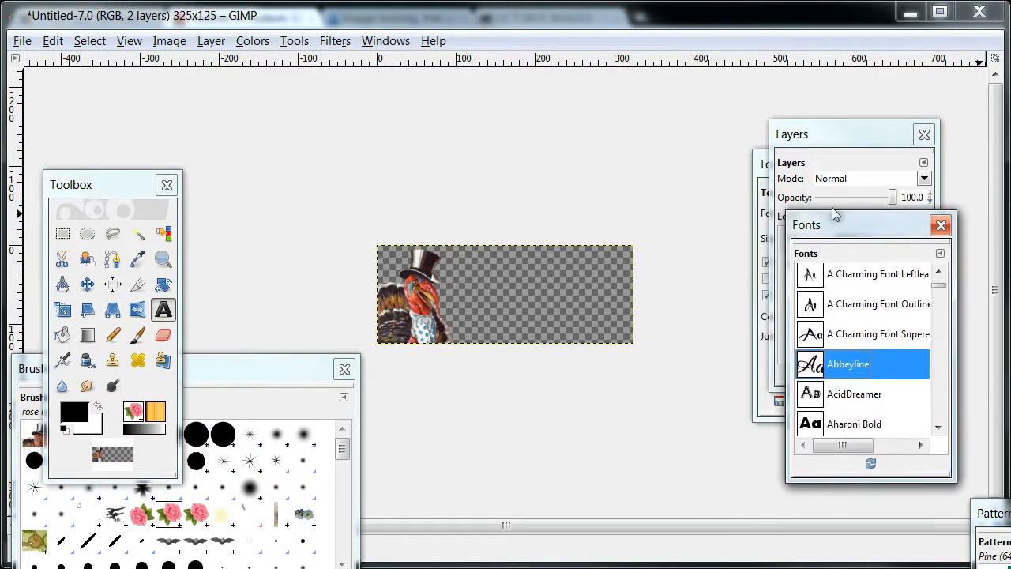
click(762, 168)
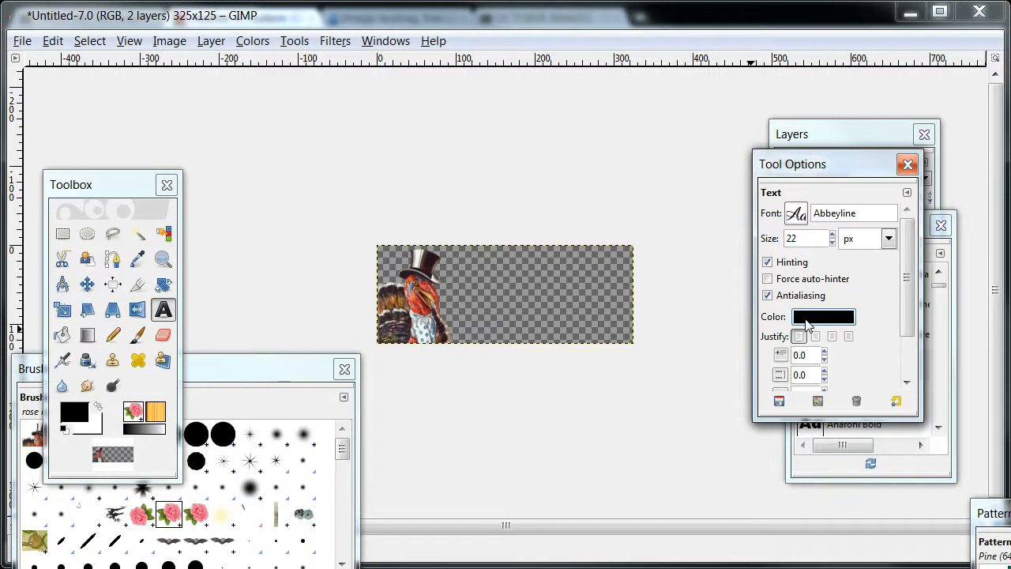
click(480, 272)
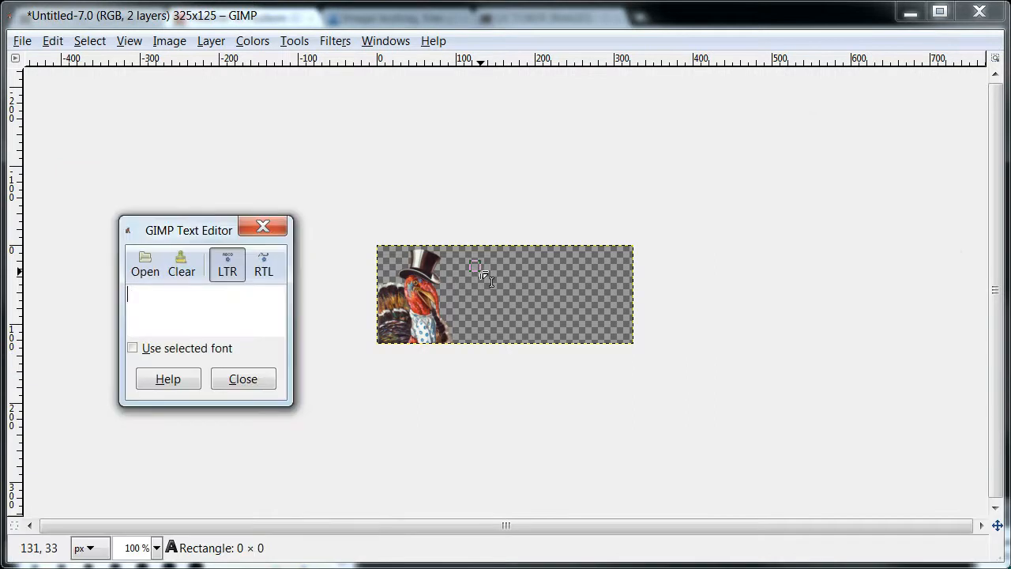
text(Thank you)
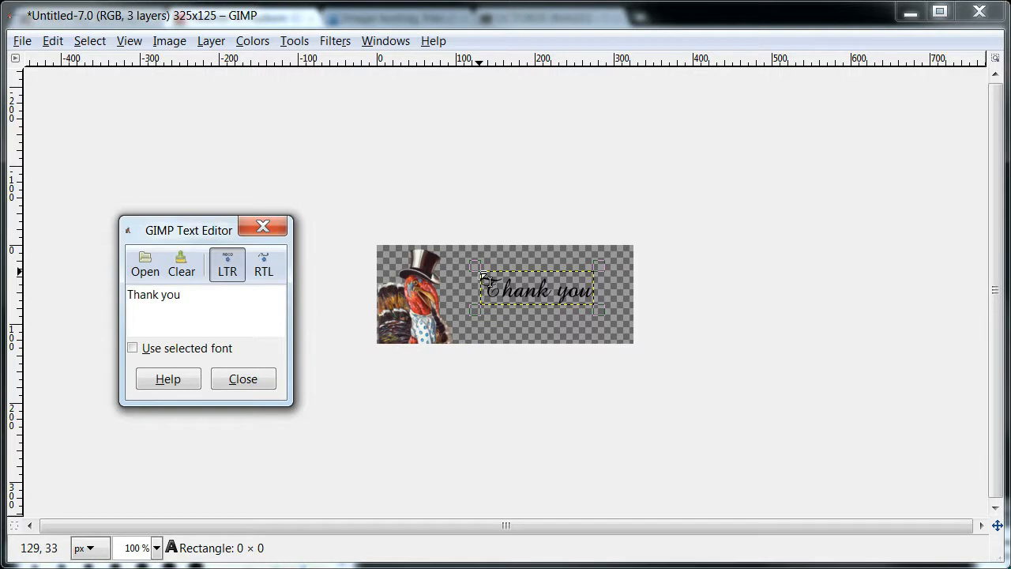
text(f)
key(BackSpace)
text(for)
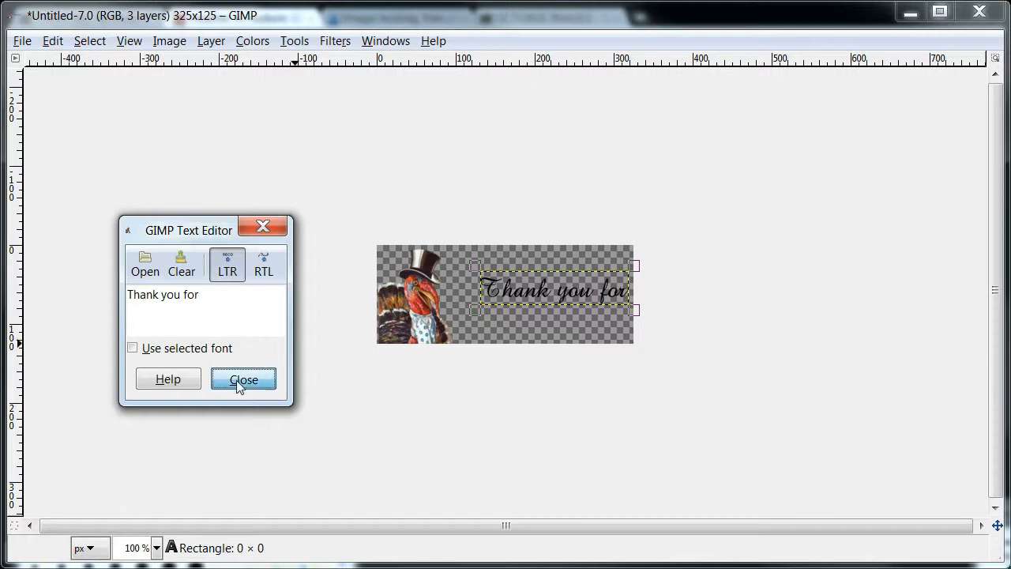
click(242, 379)
Move the "Thank you for" text up to the image's top edge, beside the turkey's hat.
click(488, 285)
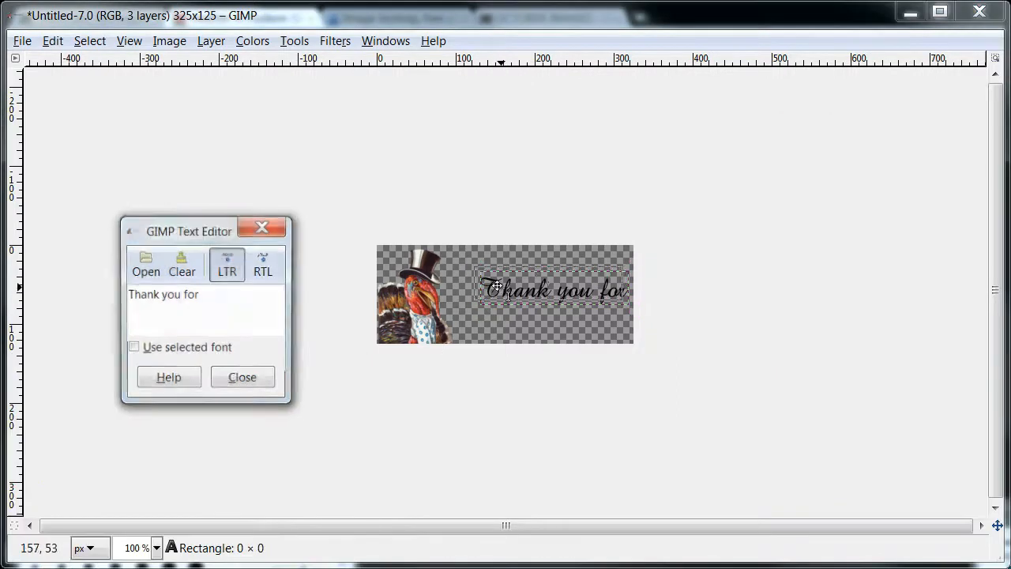
mouse_move(485, 274)
mouse_down()
mouse_move(510, 274)
mouse_move(499, 279)
mouse_up()
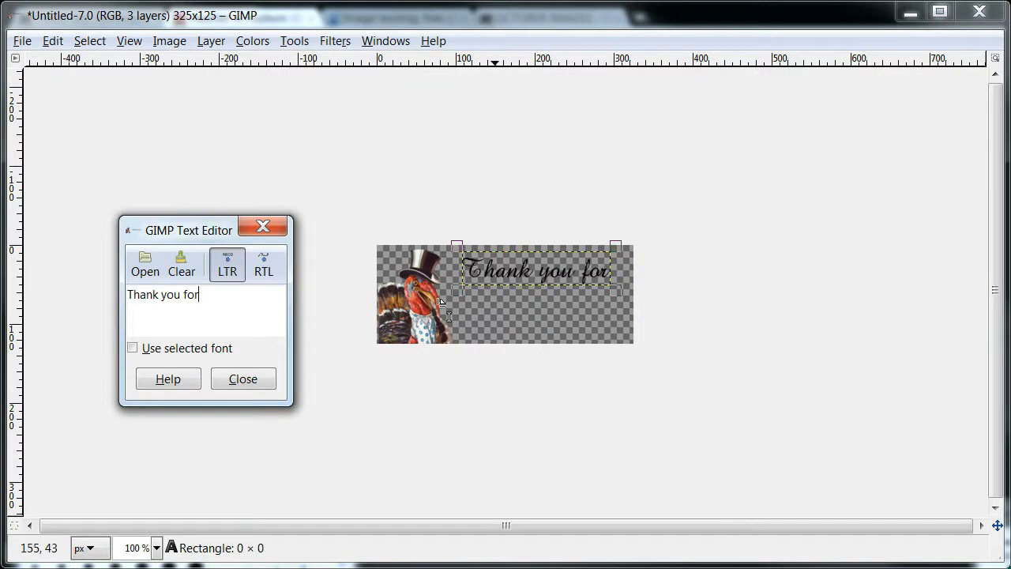
click(248, 380)
Add a separate text layer reading "visting today!" below the first line.
click(506, 299)
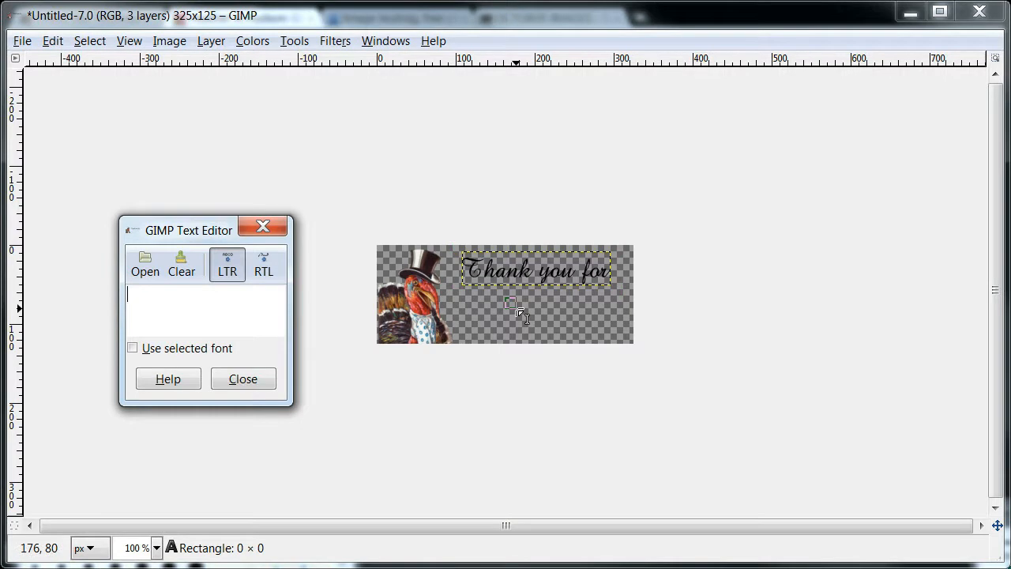
text(visting)
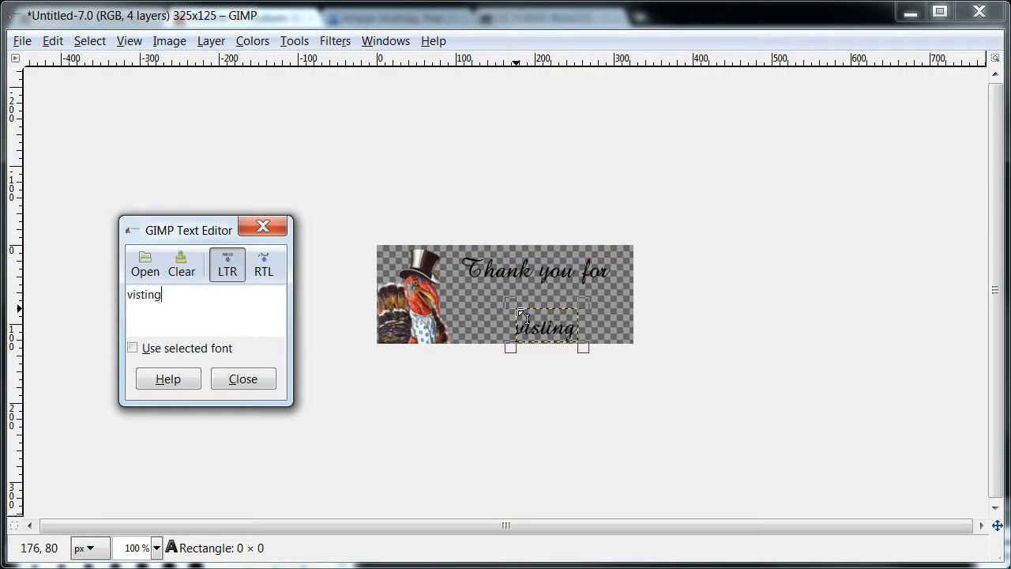
text( today)
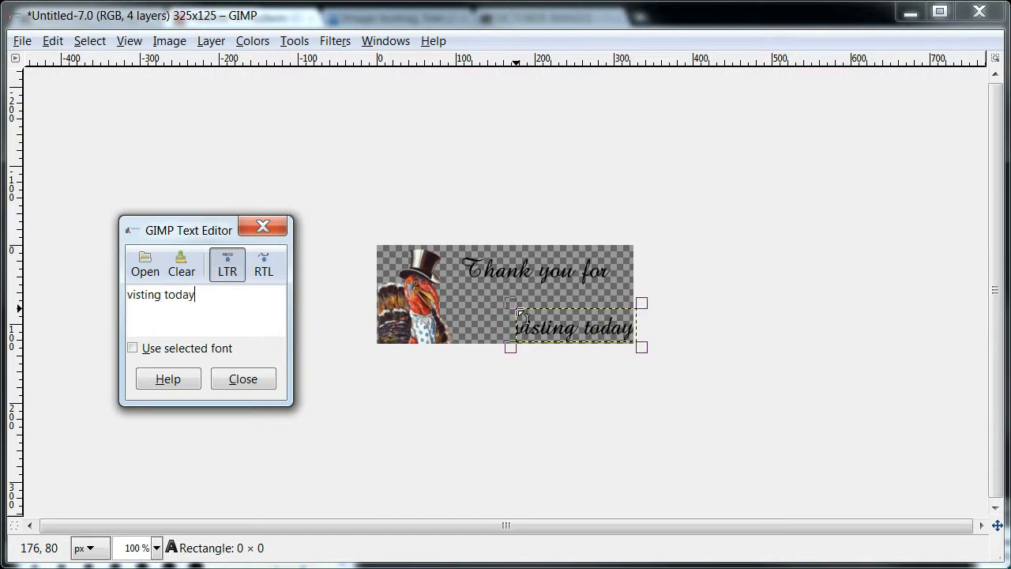
text(!)
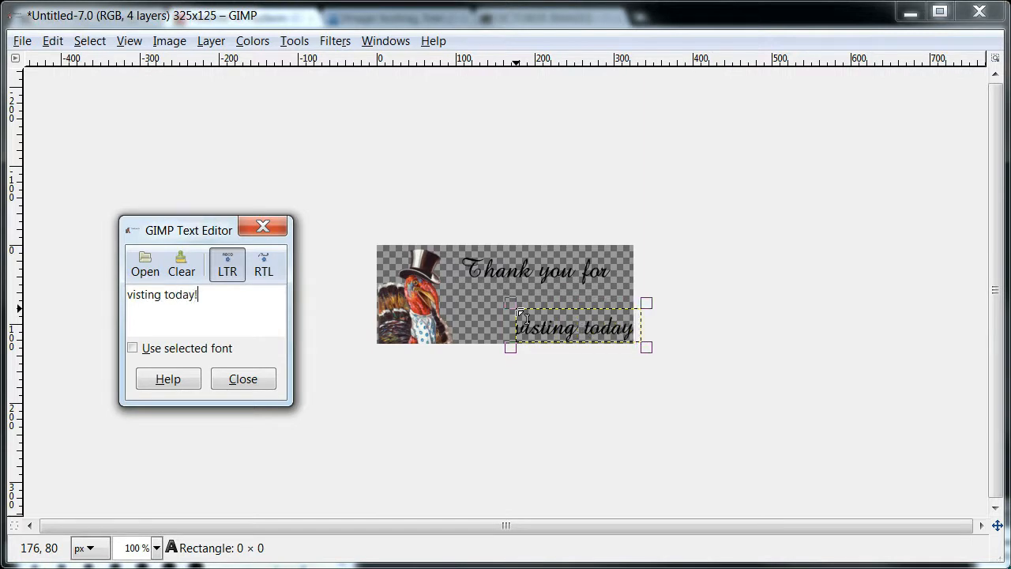
click(242, 379)
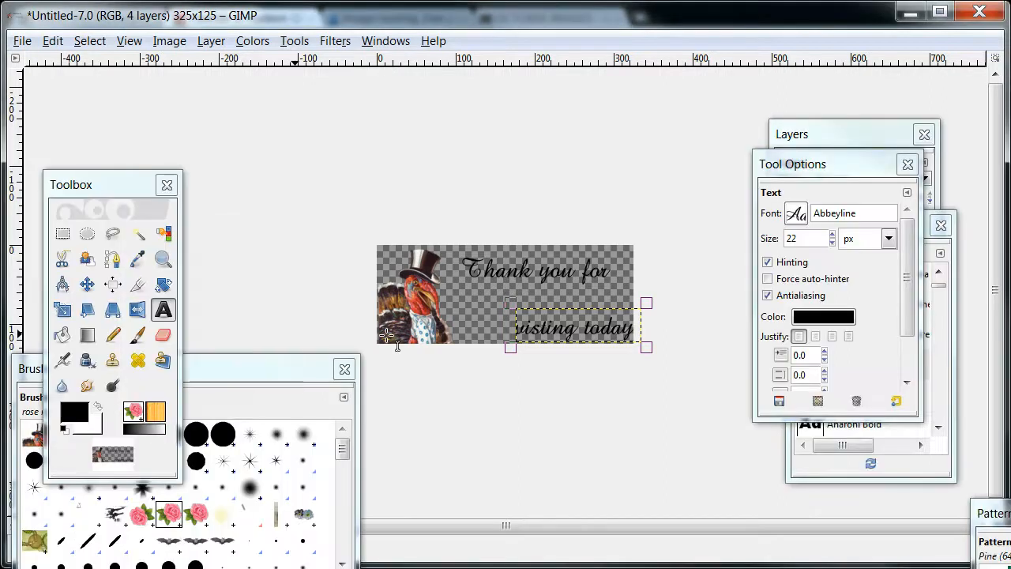
Move the "visting today!" text directly beneath "Thank you for" so it fits within the image.
click(552, 325)
drag(515, 300, 521, 300)
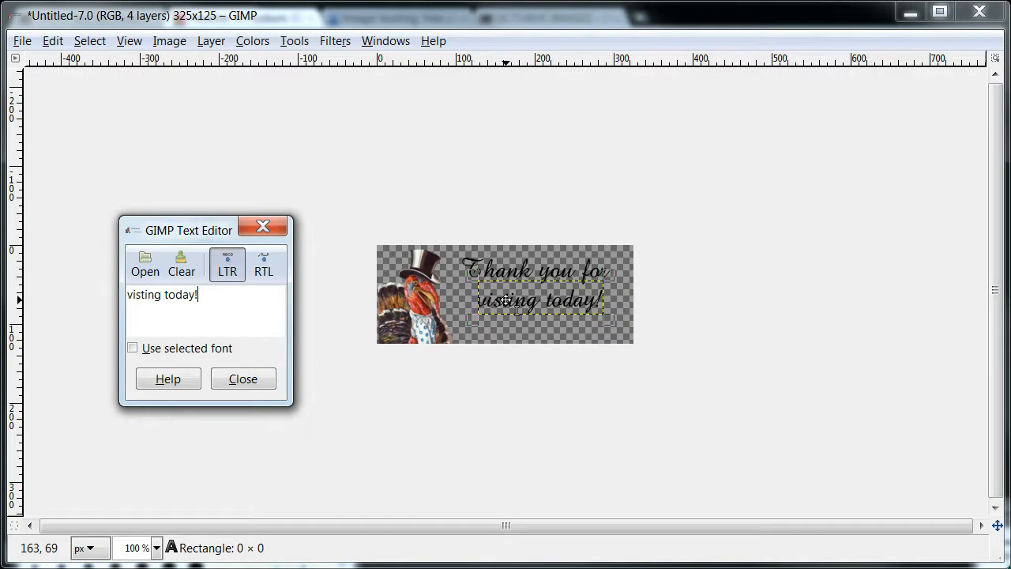
click(252, 382)
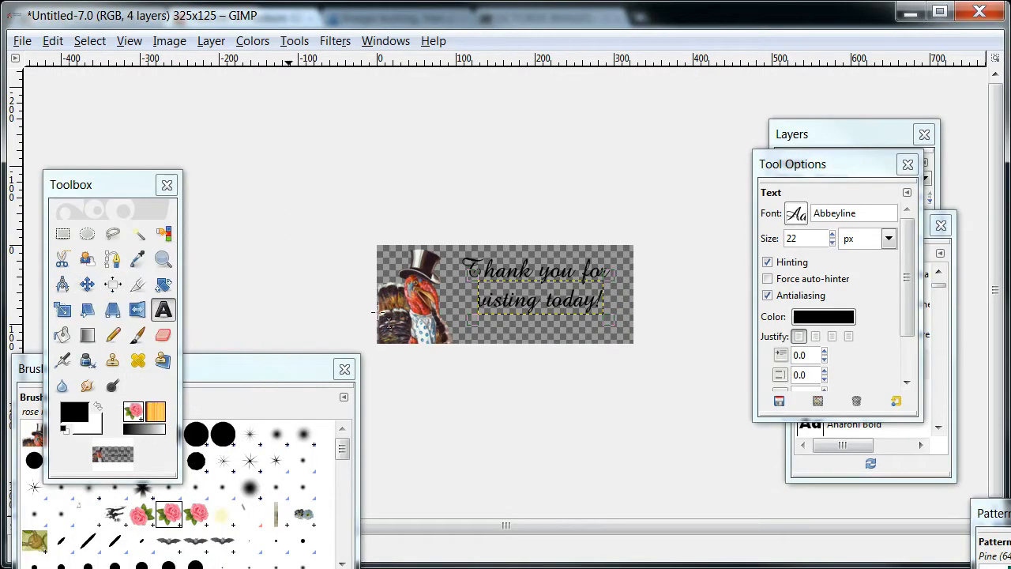
Add the sender's first name as a third text layer near the bottom edge of the image.
click(479, 304)
click(164, 310)
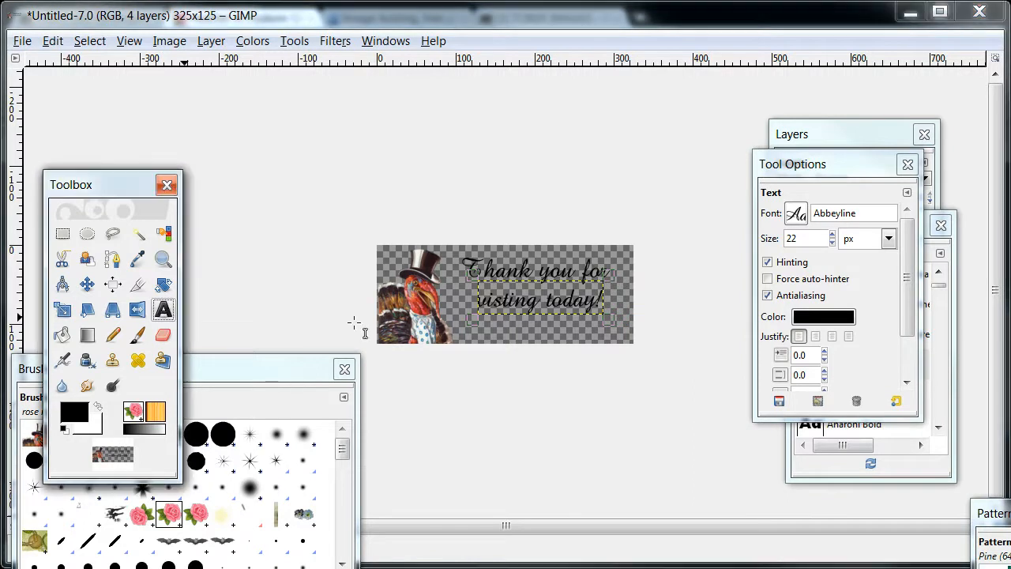
click(517, 332)
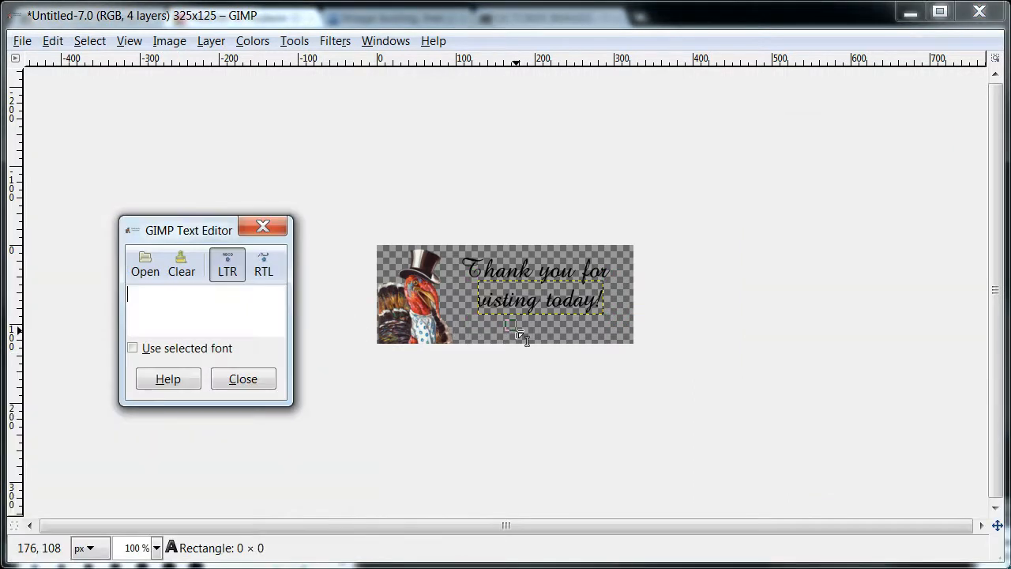
text(Heather)
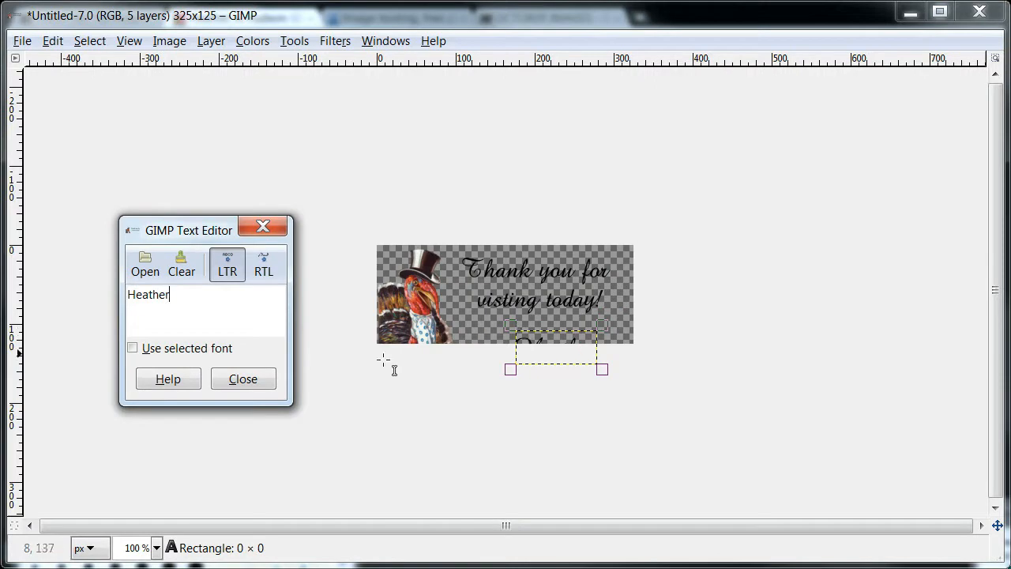
click(245, 380)
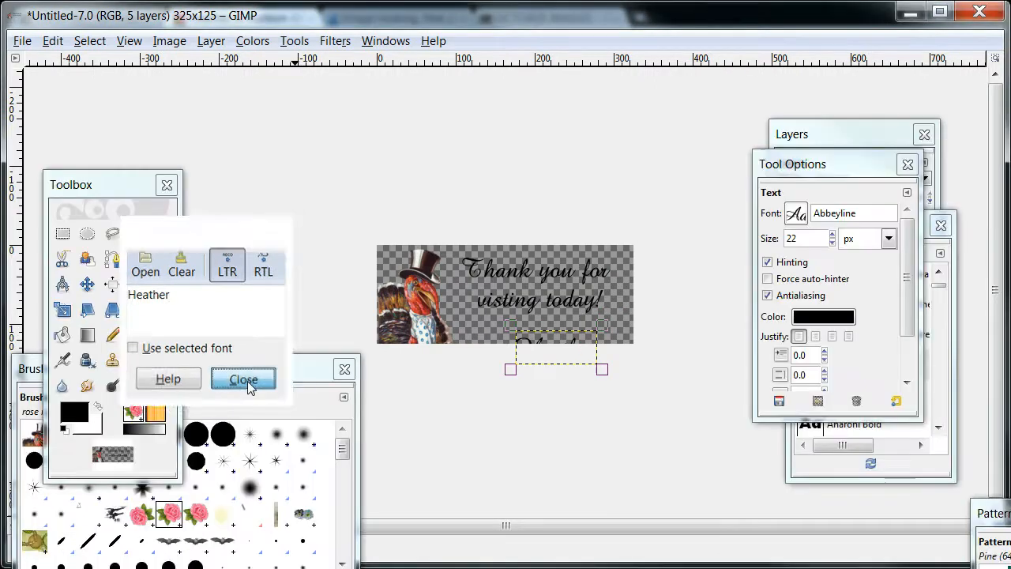
Move the signature name up so it sits centered beneath "visting today!" inside the image.
click(534, 341)
drag(514, 313, 511, 308)
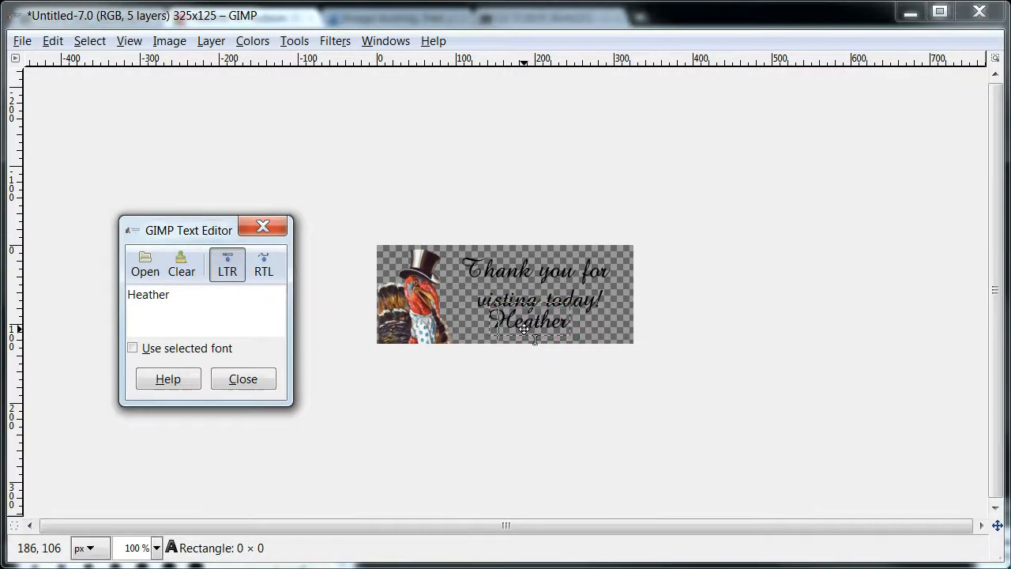
drag(524, 329, 524, 329)
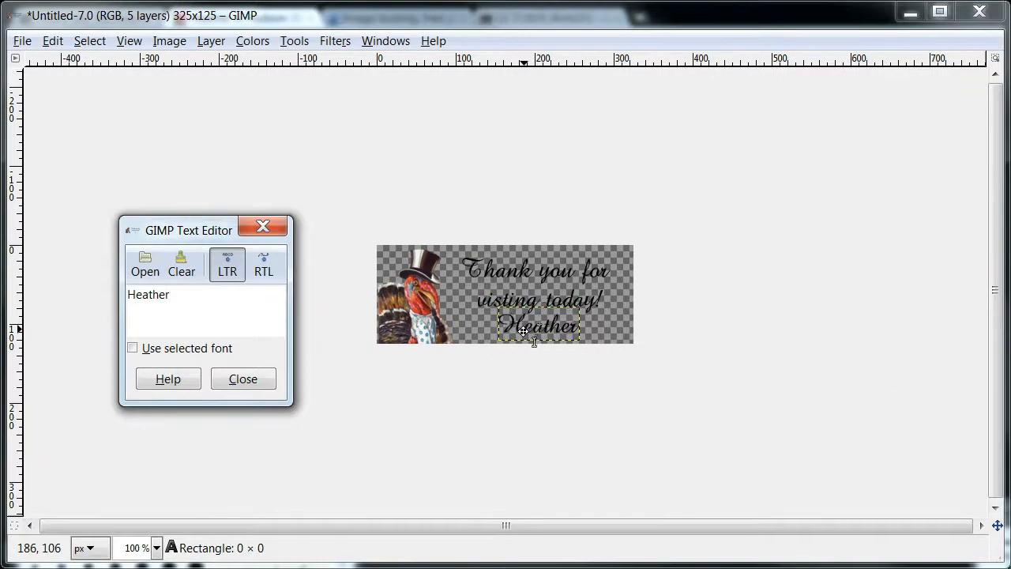
click(243, 379)
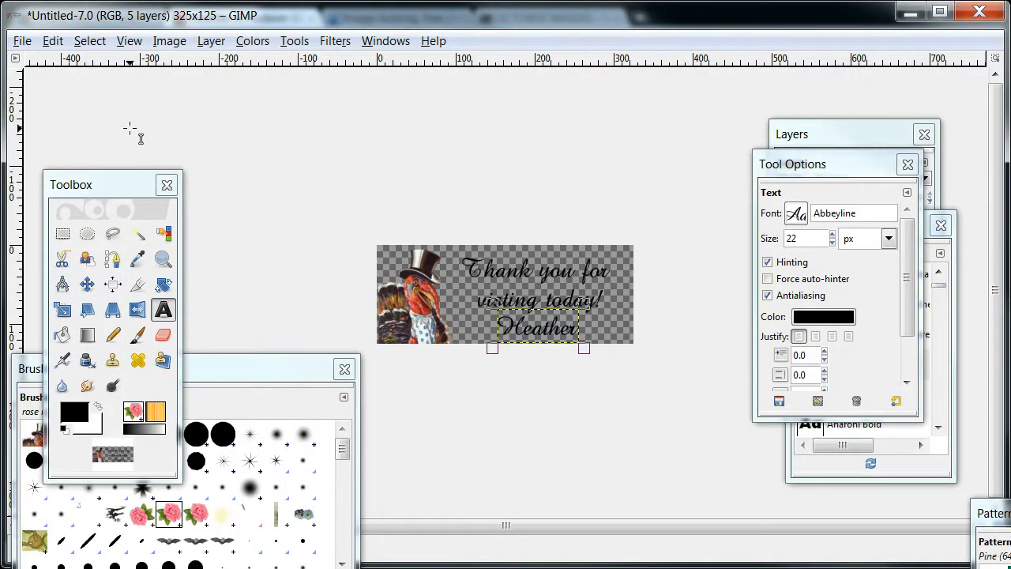
Save the layered signature image as turkey.xcf in the Pictures folder.
click(22, 41)
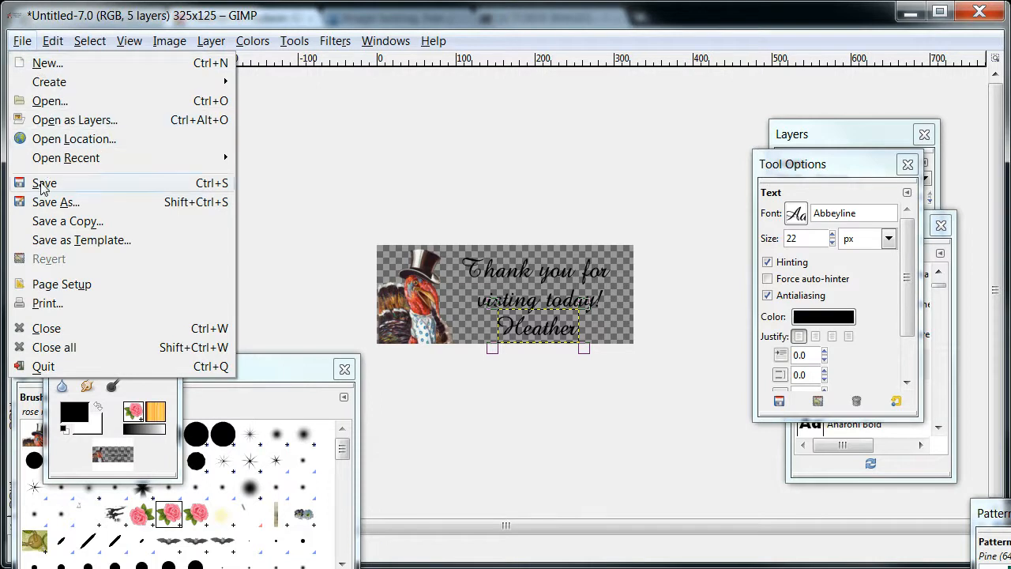
click(49, 205)
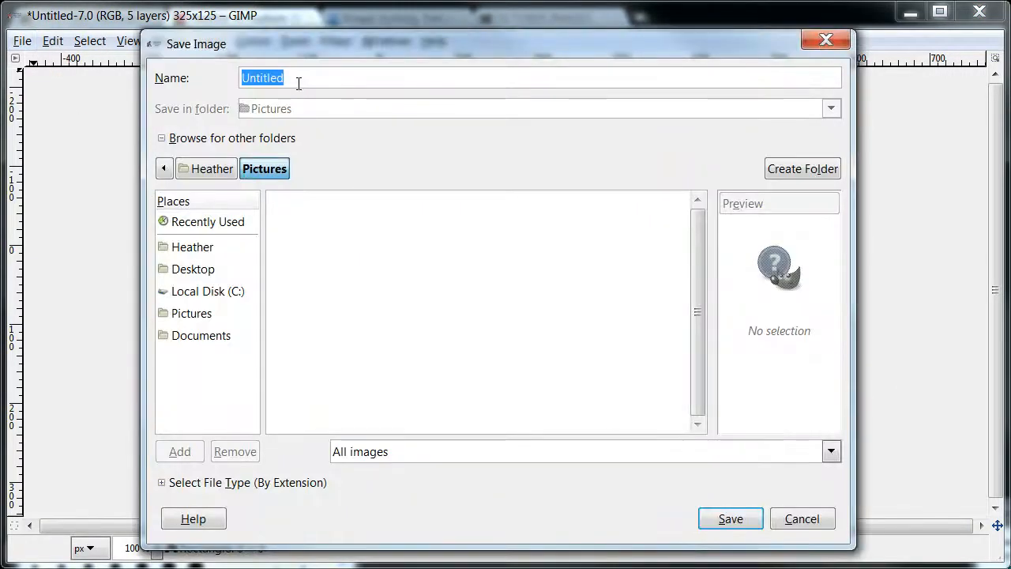
text(tu)
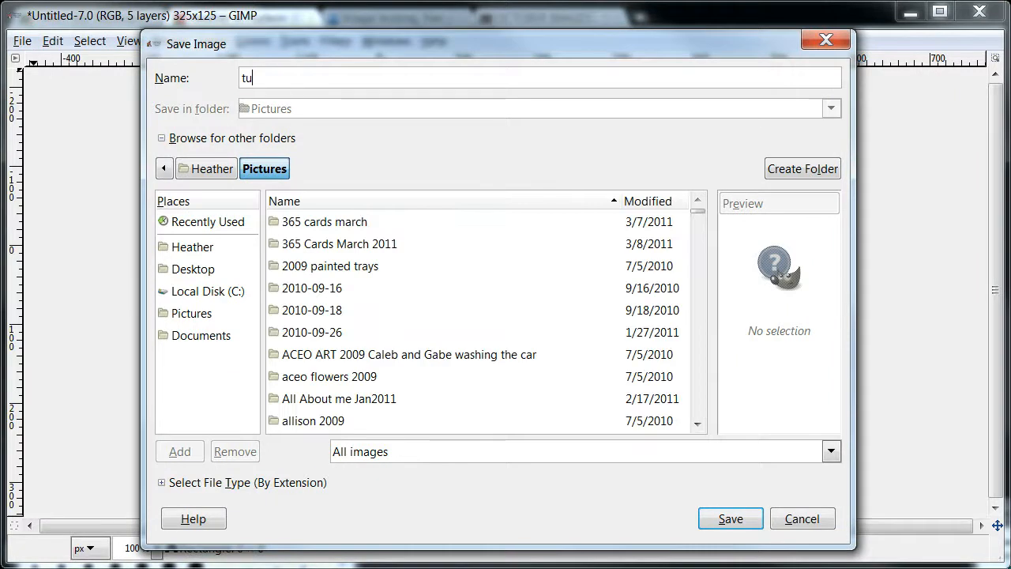
text(rkey)
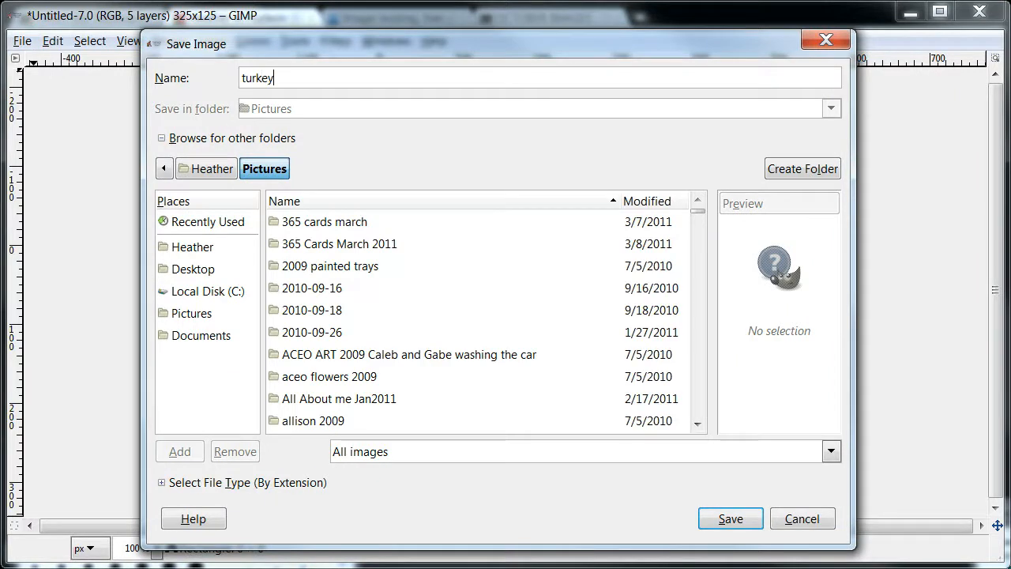
text(.xcf)
key(Return)
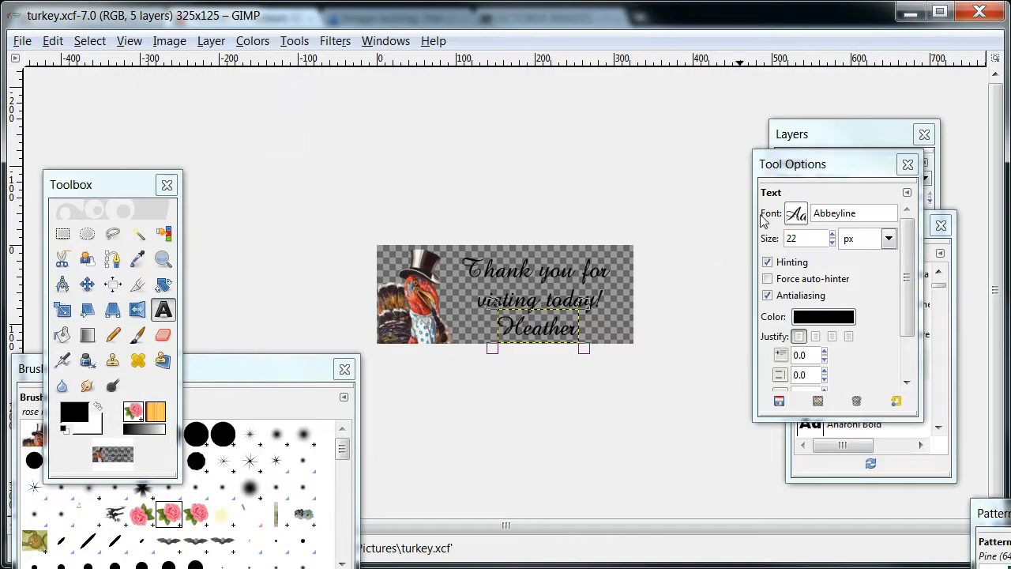
Save the signature image as turkey.gif in Pictures, exporting with merged visible layers and indexed colour using default settings.
drag(824, 167, 781, 240)
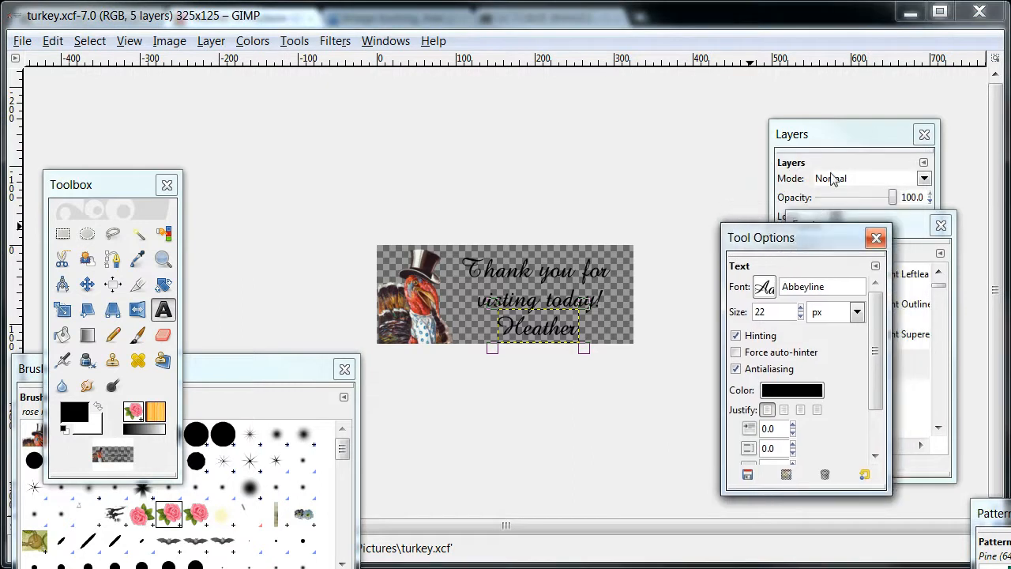
click(850, 136)
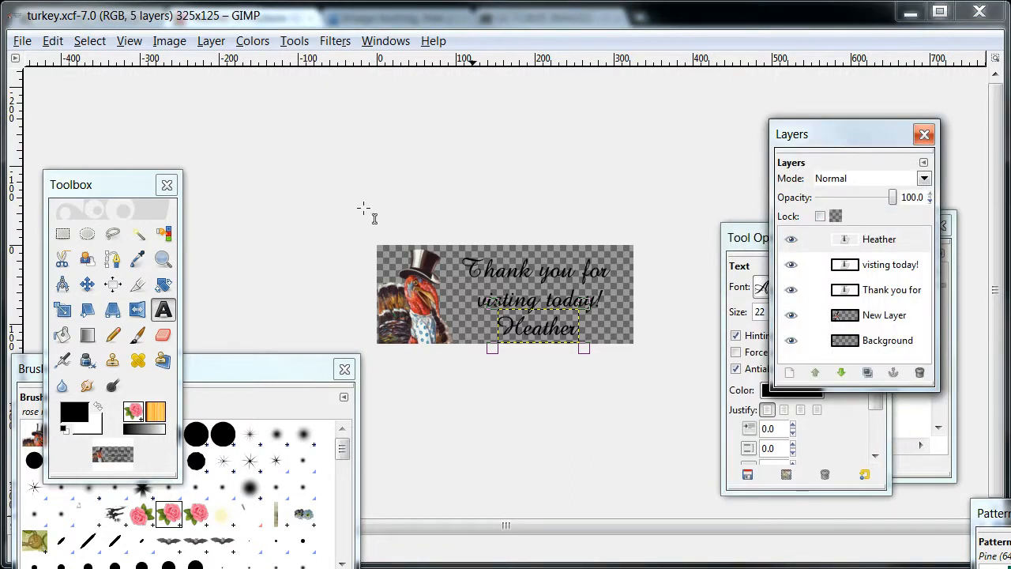
click(22, 43)
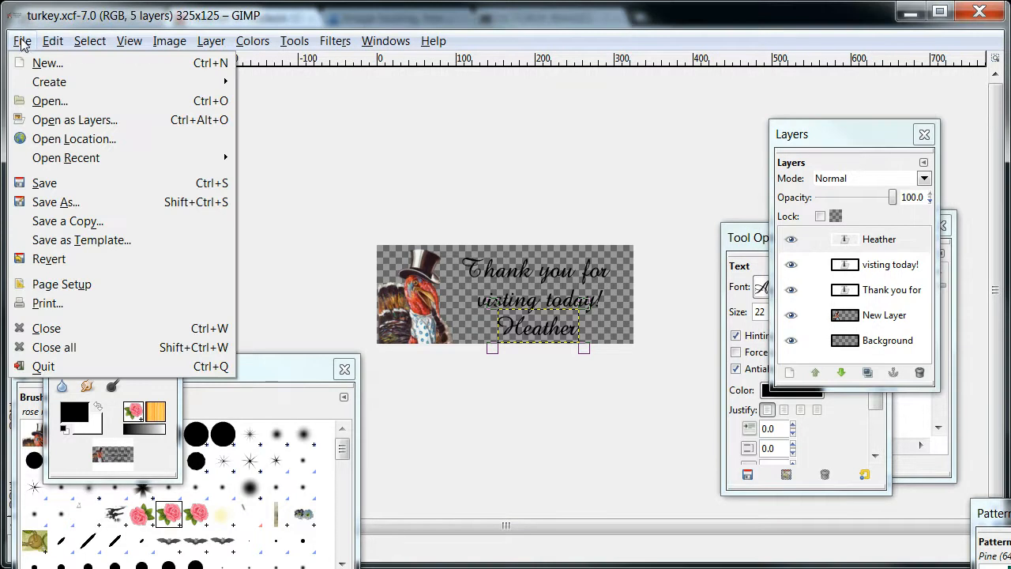
click(51, 204)
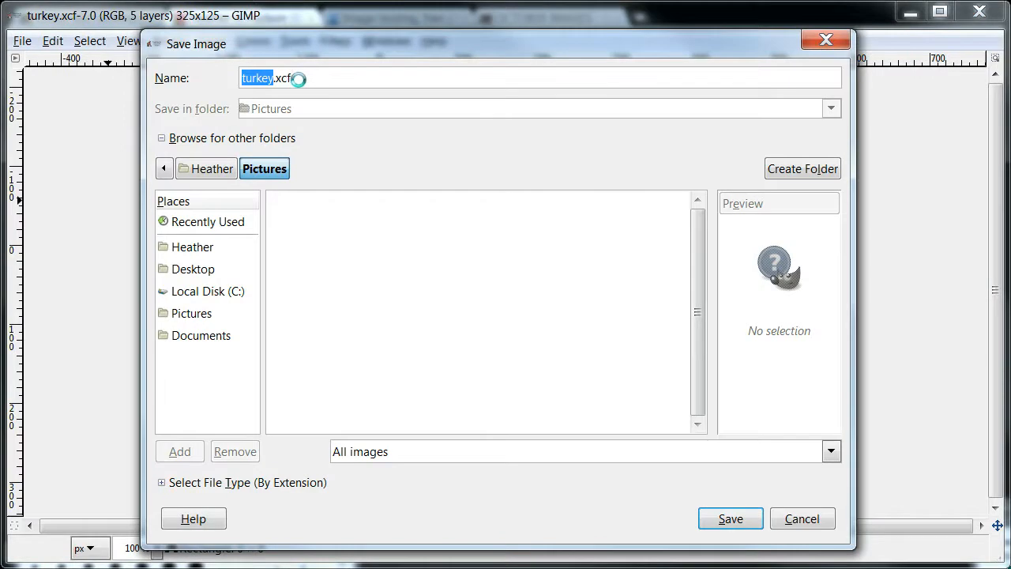
click(300, 80)
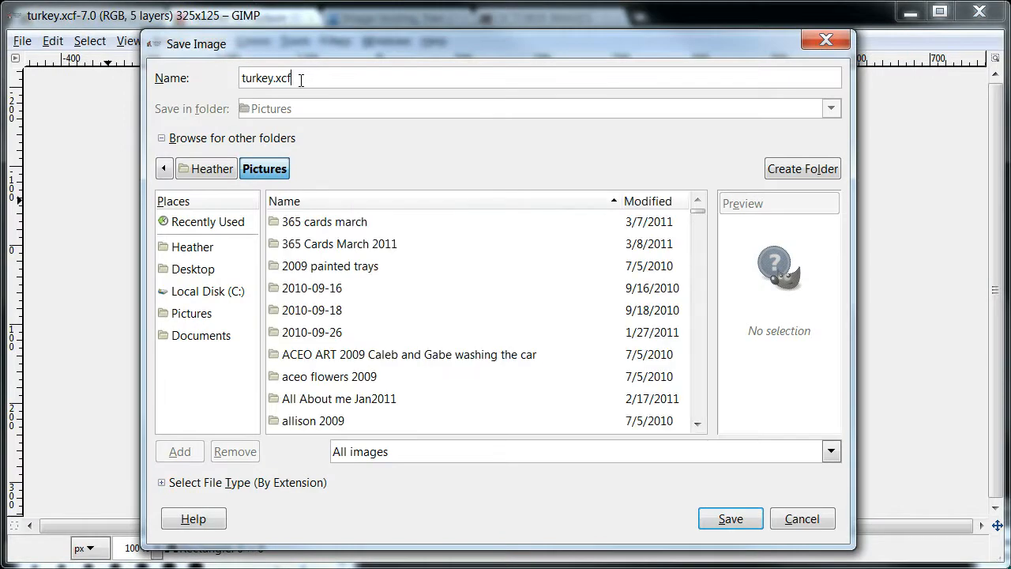
key(BackSpace)
key(BackSpace)
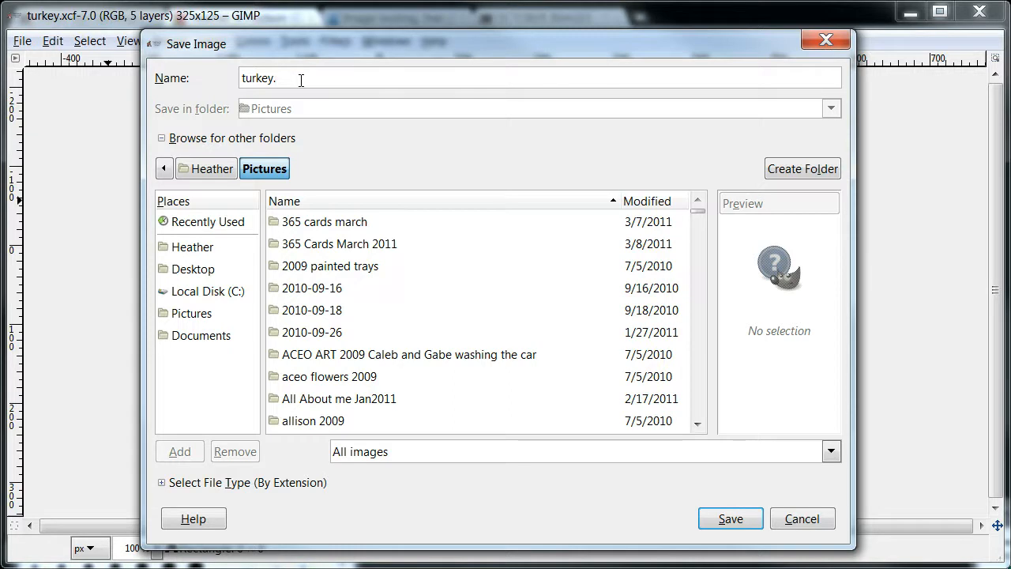
text(gif)
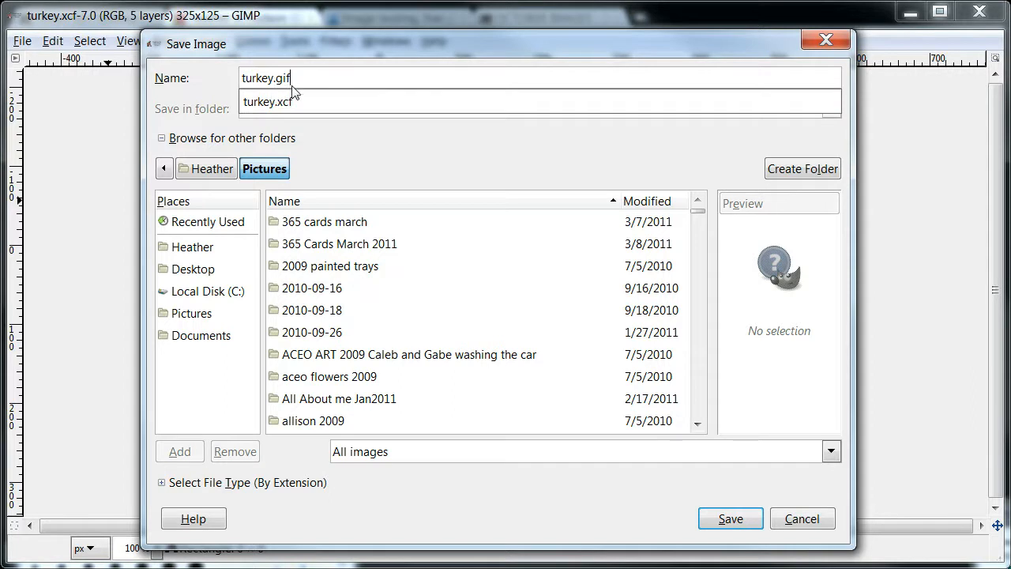
click(730, 519)
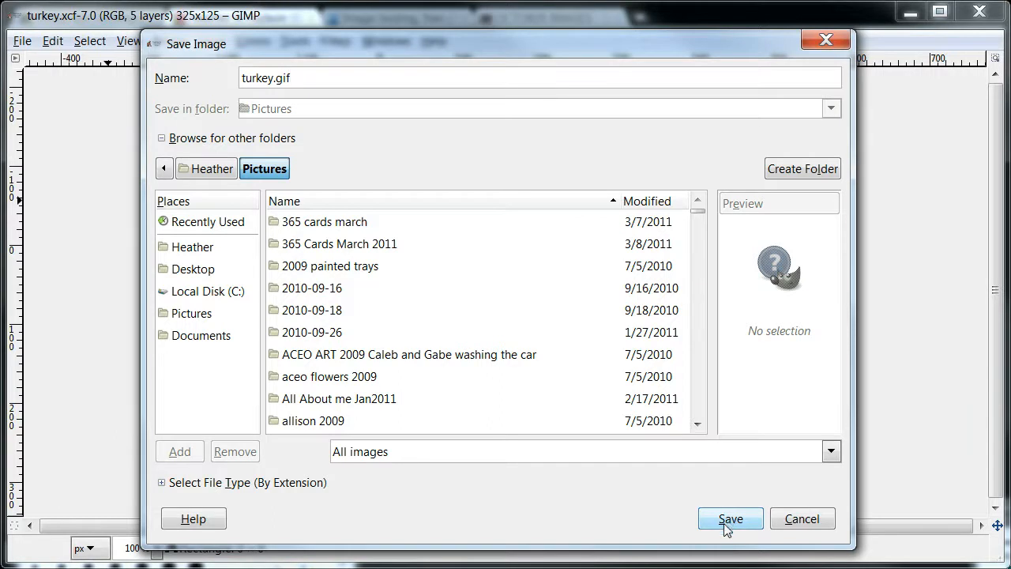
click(730, 521)
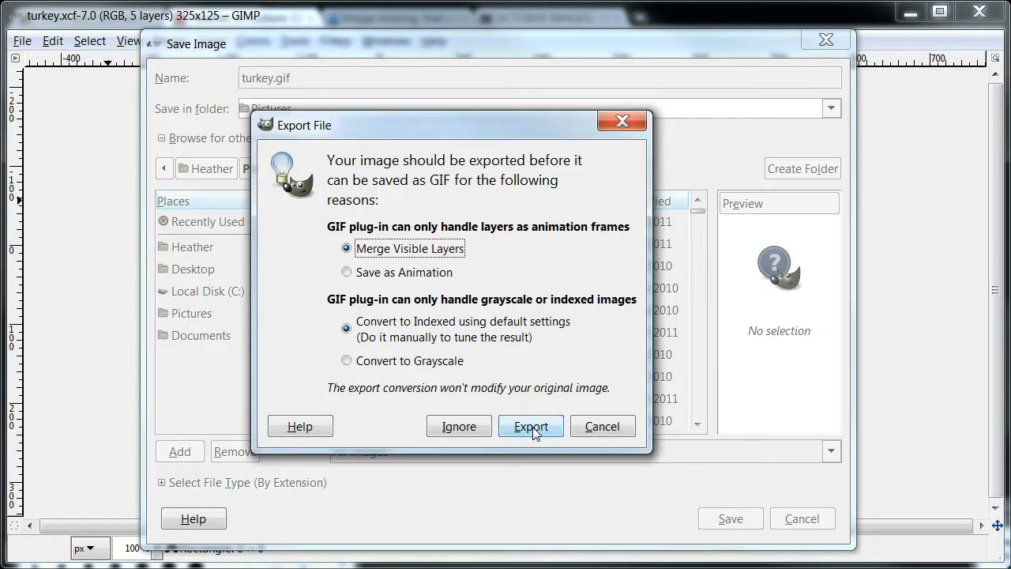
click(531, 427)
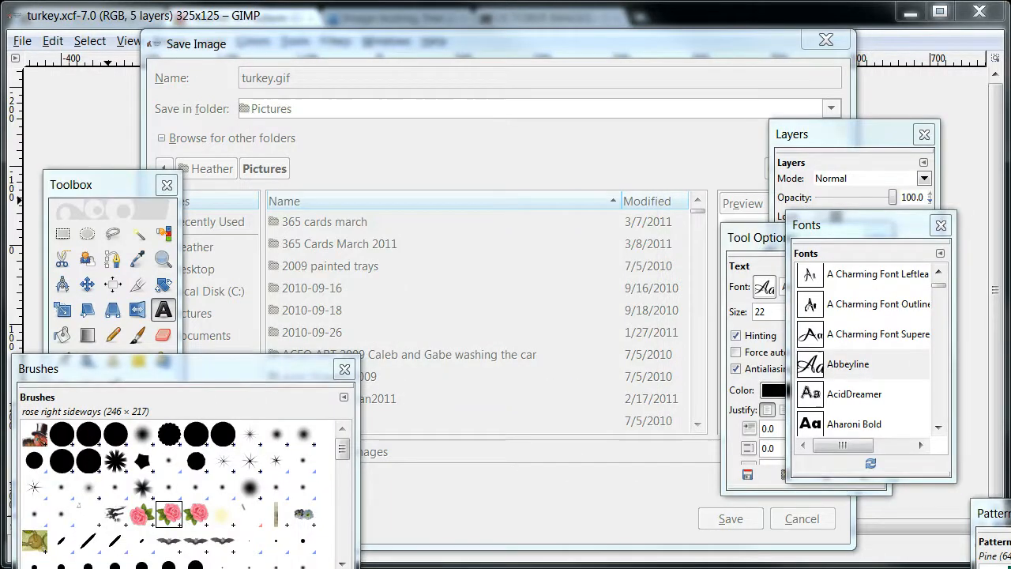
click(620, 389)
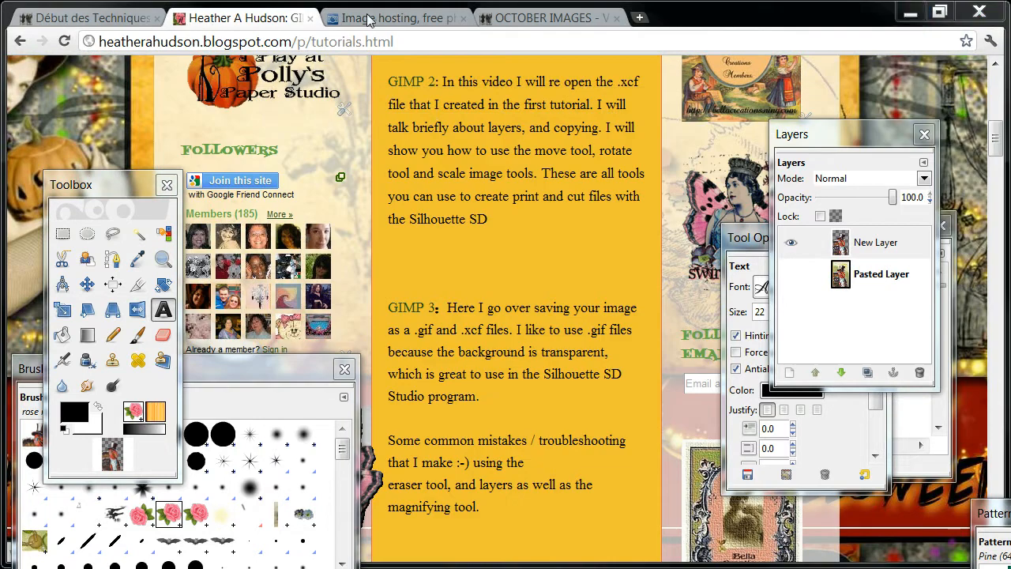
Minimize the signature image window and move the Layers, Tool Options, Toolbox, Brushes and Fonts windows clear of the browser page.
drag(873, 137, 1010, 142)
drag(785, 239, 1010, 238)
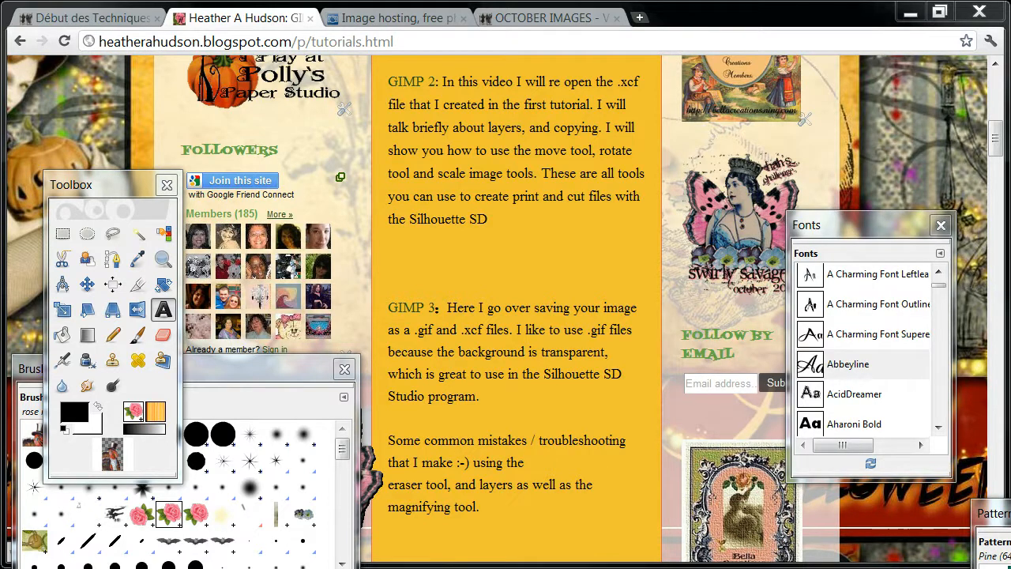
key(alt+Tab)
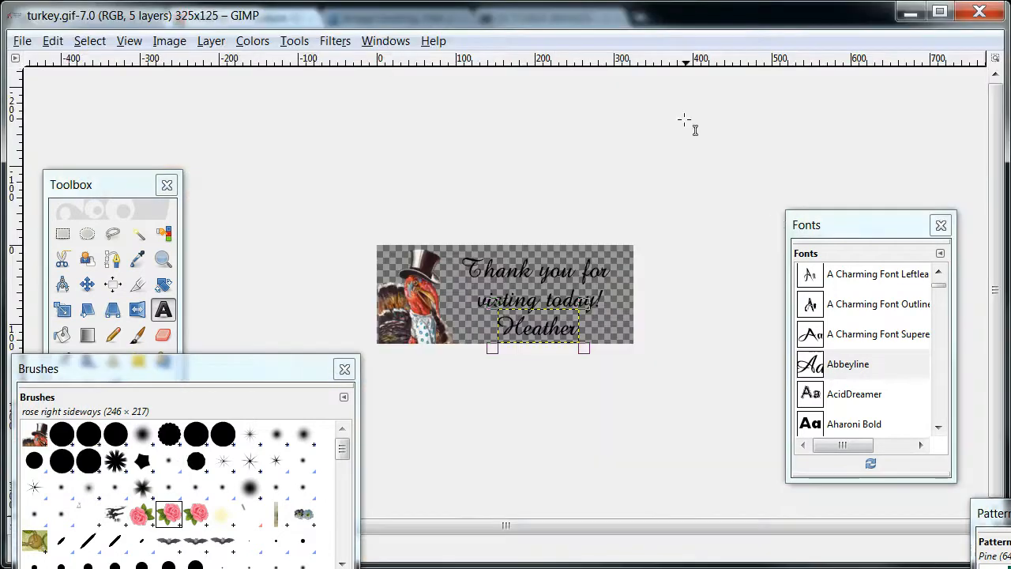
click(908, 12)
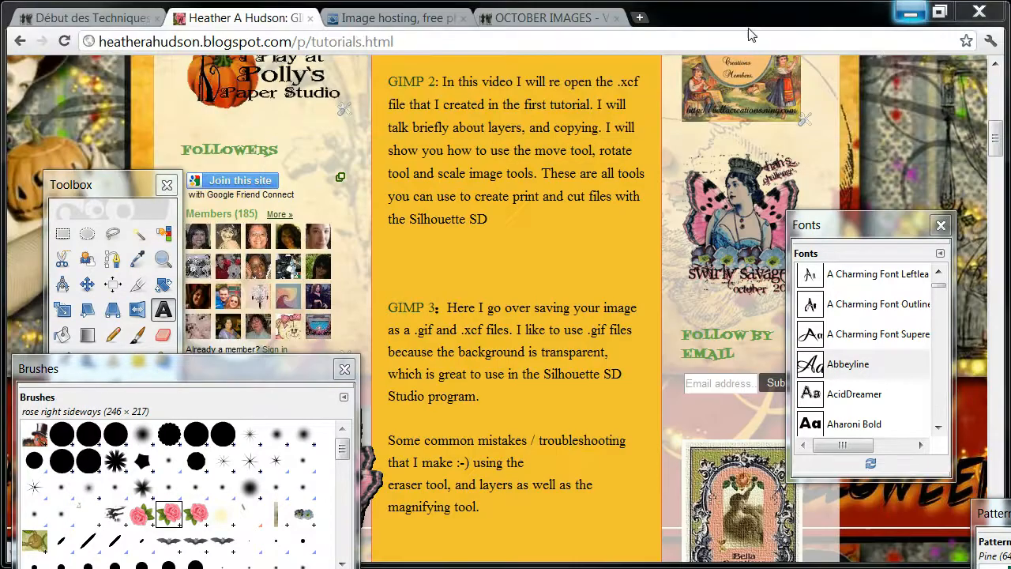
drag(133, 185, 202, 567)
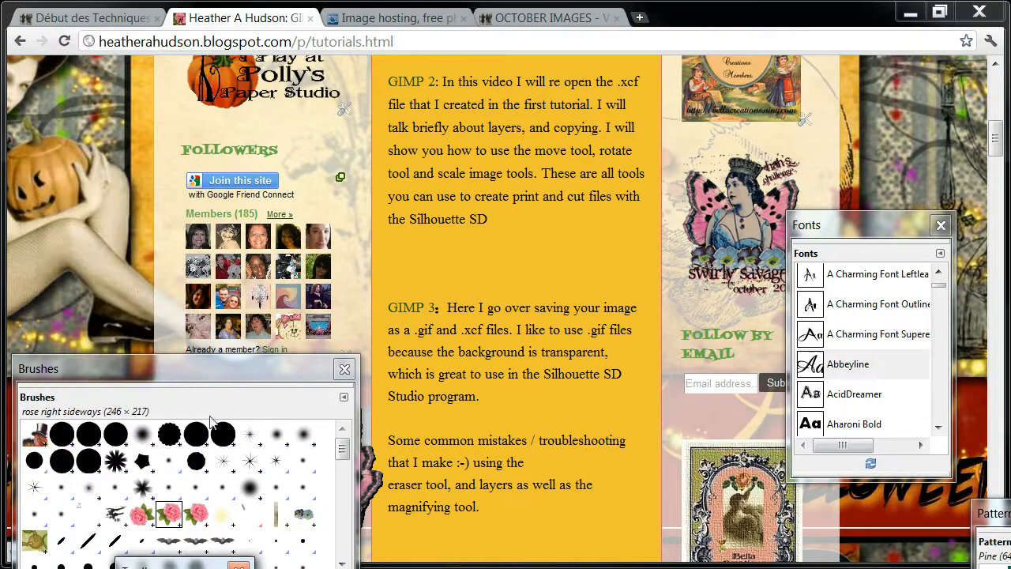
drag(233, 372, 236, 567)
drag(852, 224, 877, 349)
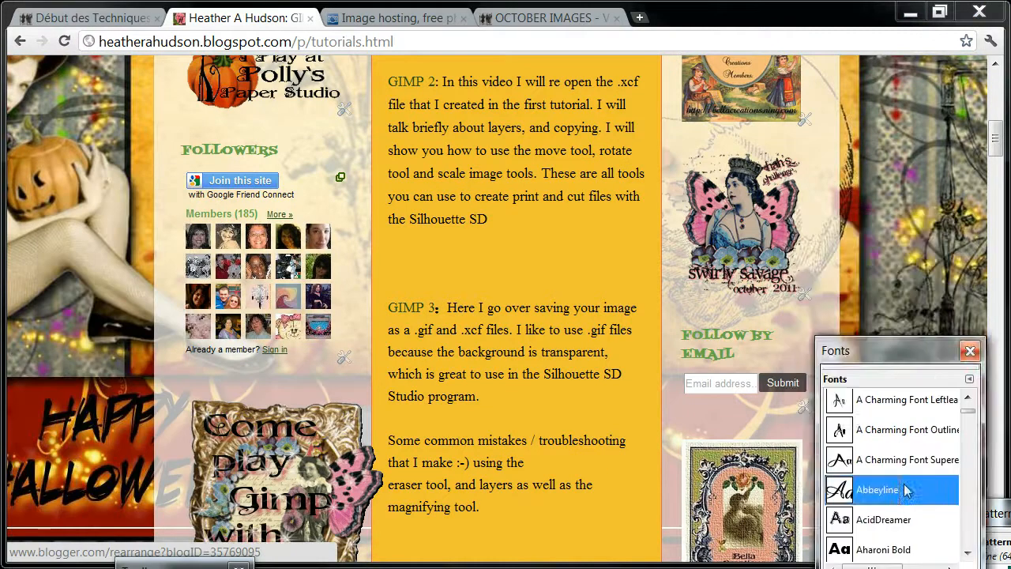
drag(907, 490, 918, 568)
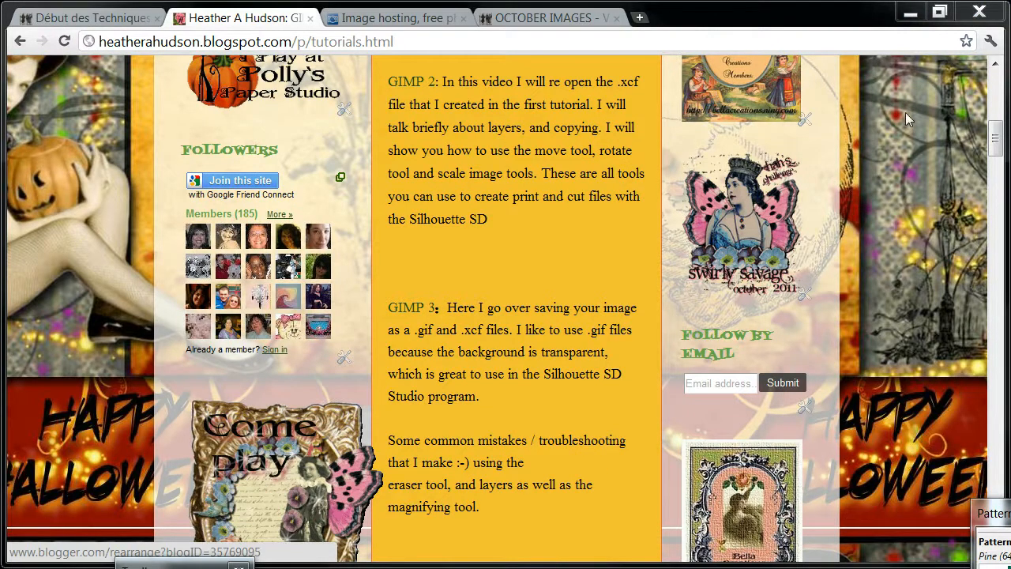
Open the blog's Formatting settings in Blogger and go to the Post Template field.
drag(996, 135, 1006, 85)
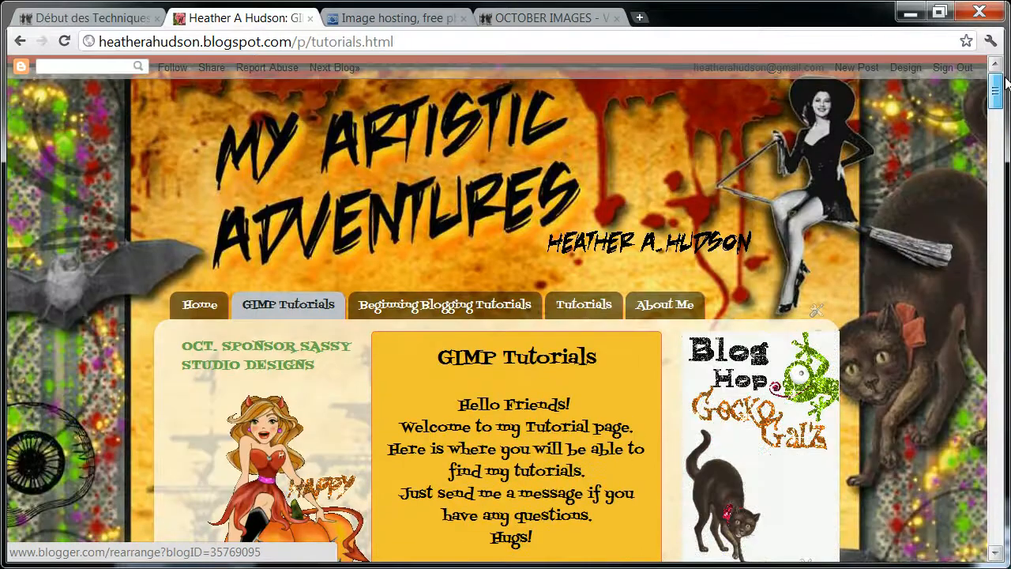
click(905, 70)
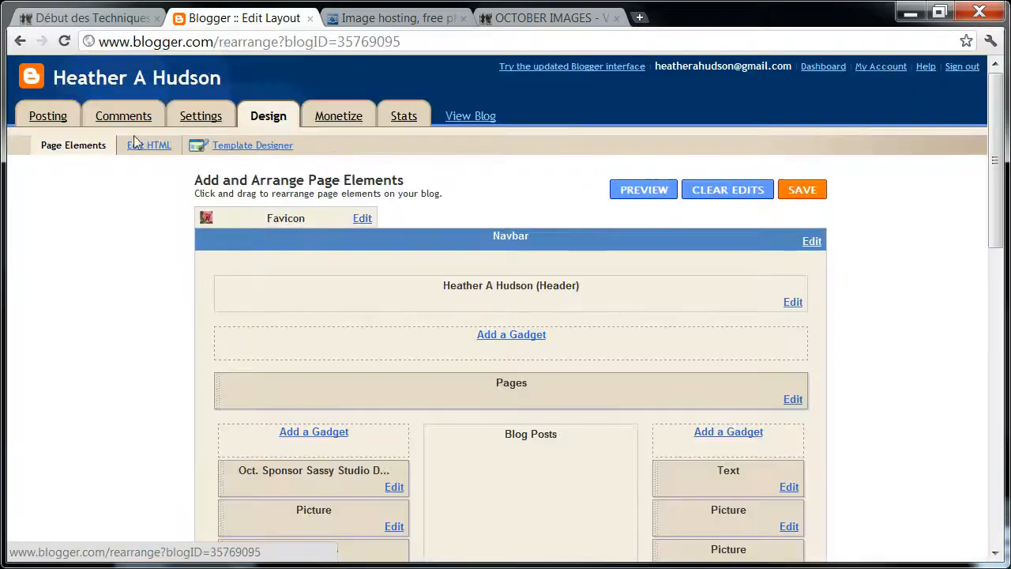
click(198, 118)
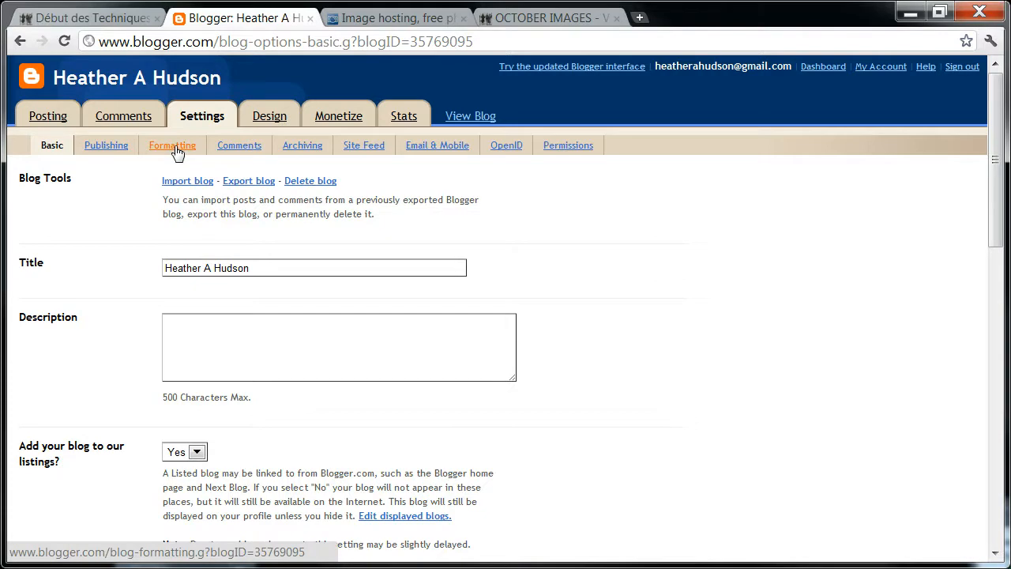
click(175, 149)
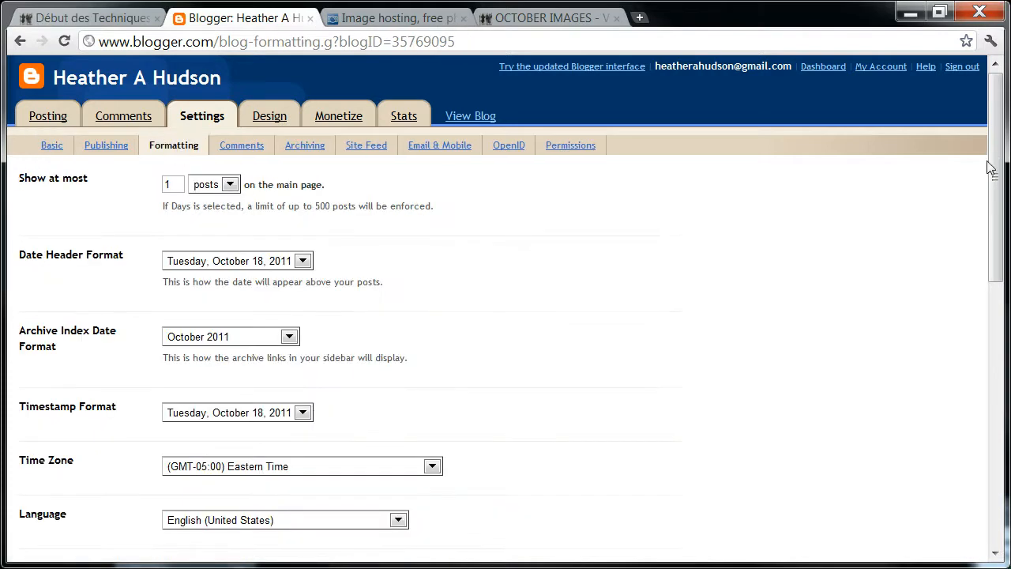
drag(996, 172, 1002, 427)
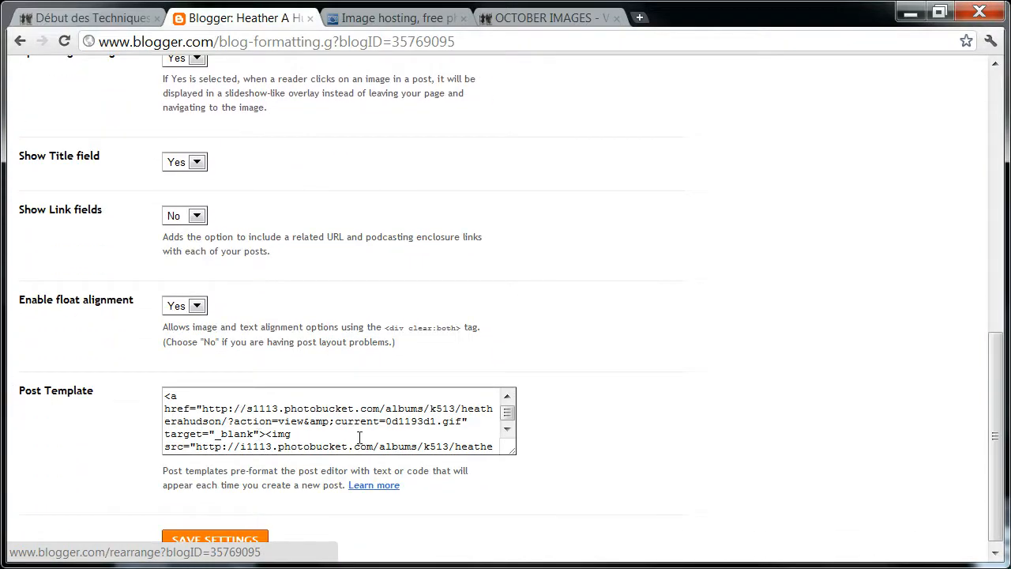
Switch to Photobucket and upload the turkey signature image from the computer to the album.
click(386, 22)
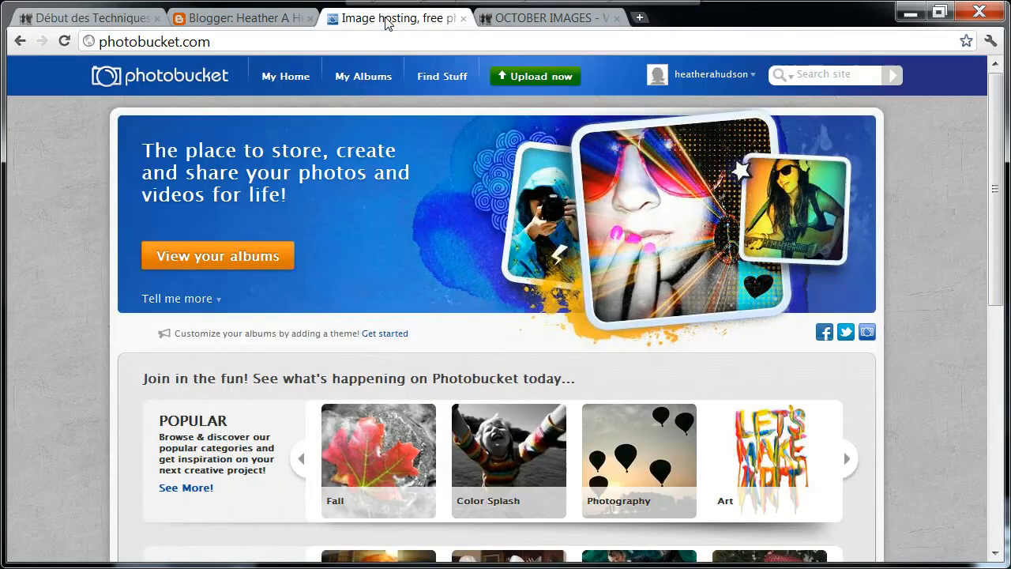
click(546, 79)
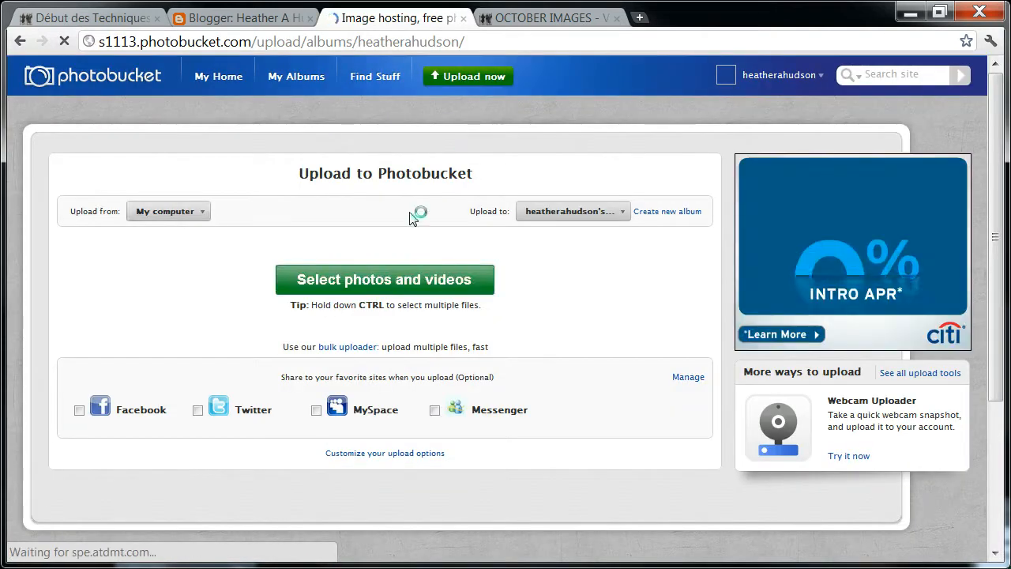
click(365, 281)
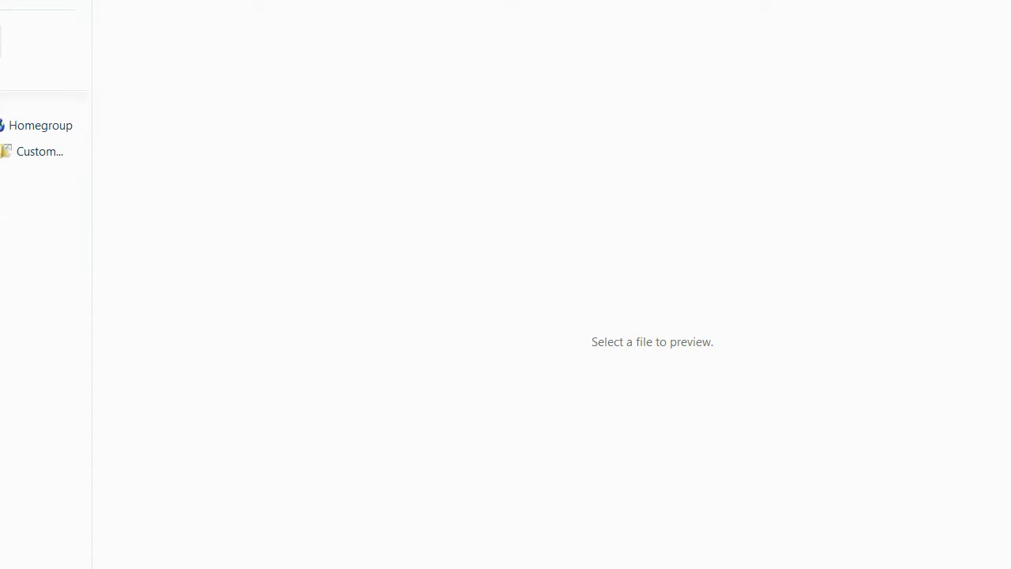
click(3, 48)
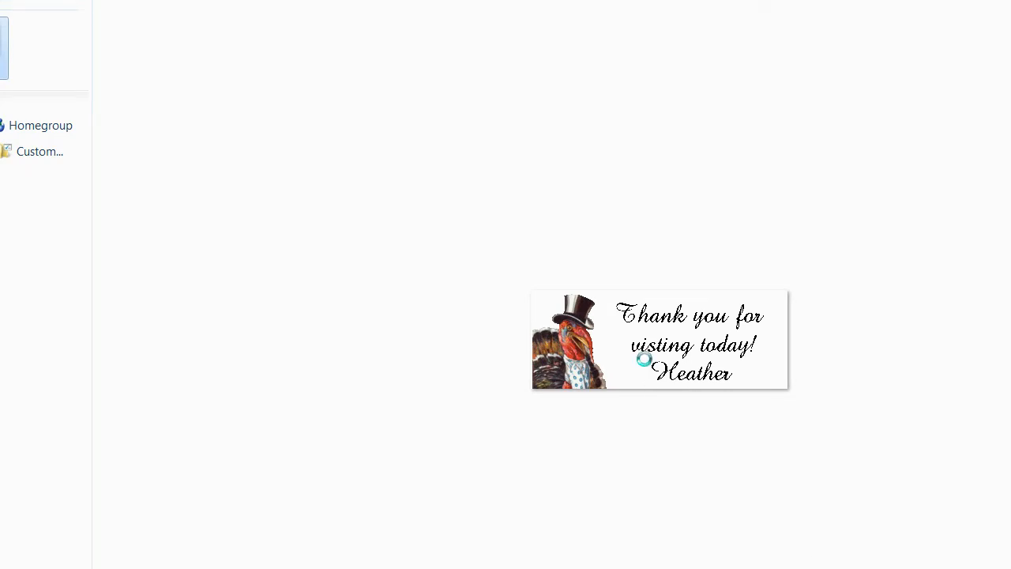
right_click(645, 359)
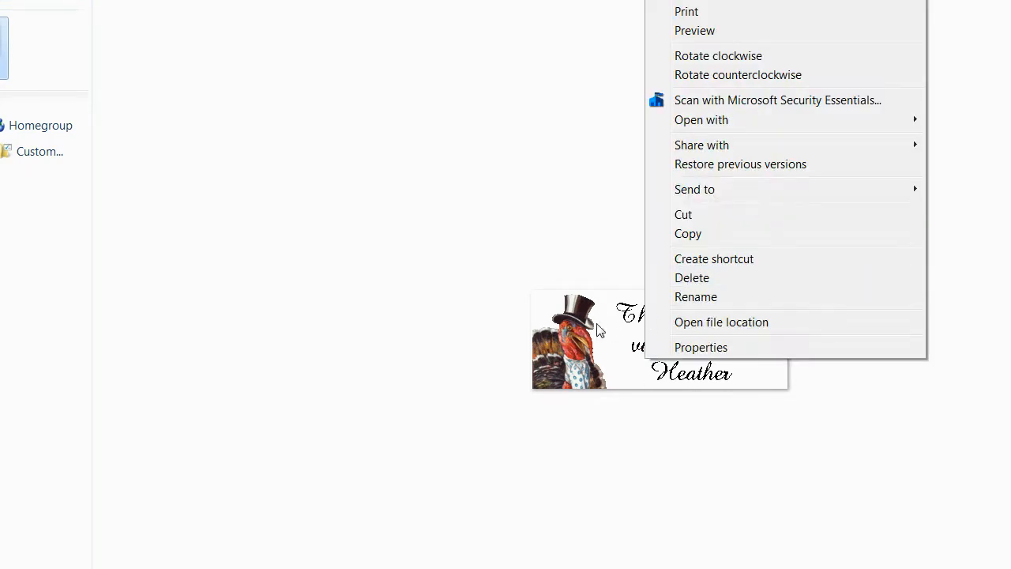
click(477, 243)
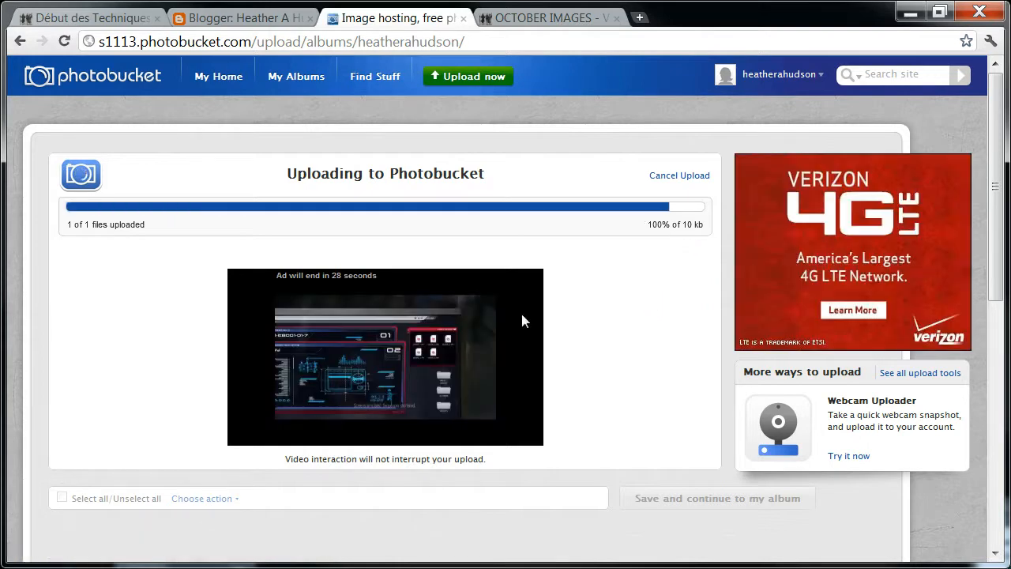
Open the Photobucket album and copy the HTML code of the newly uploaded turkey signature image.
click(162, 218)
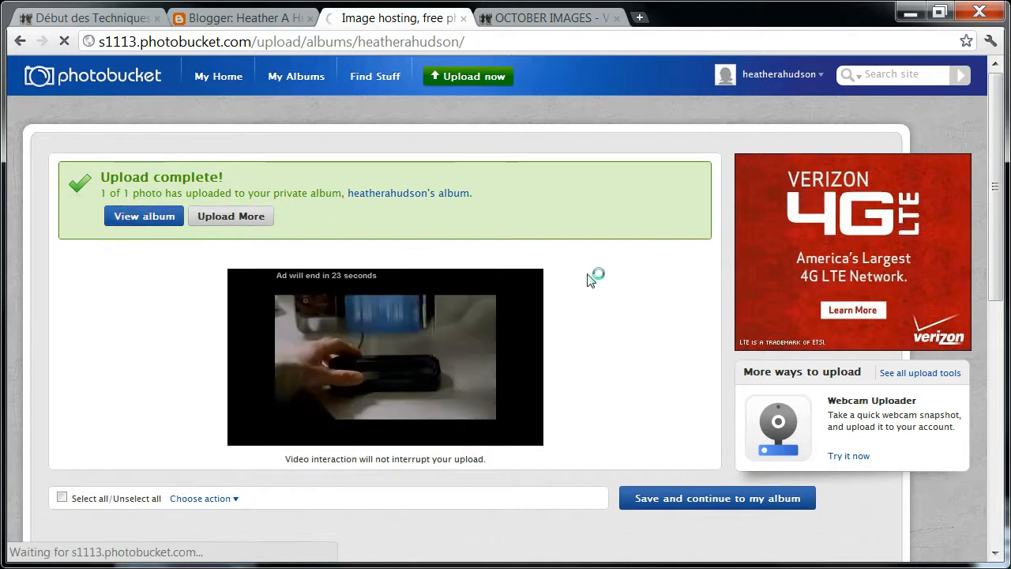
drag(992, 173, 991, 274)
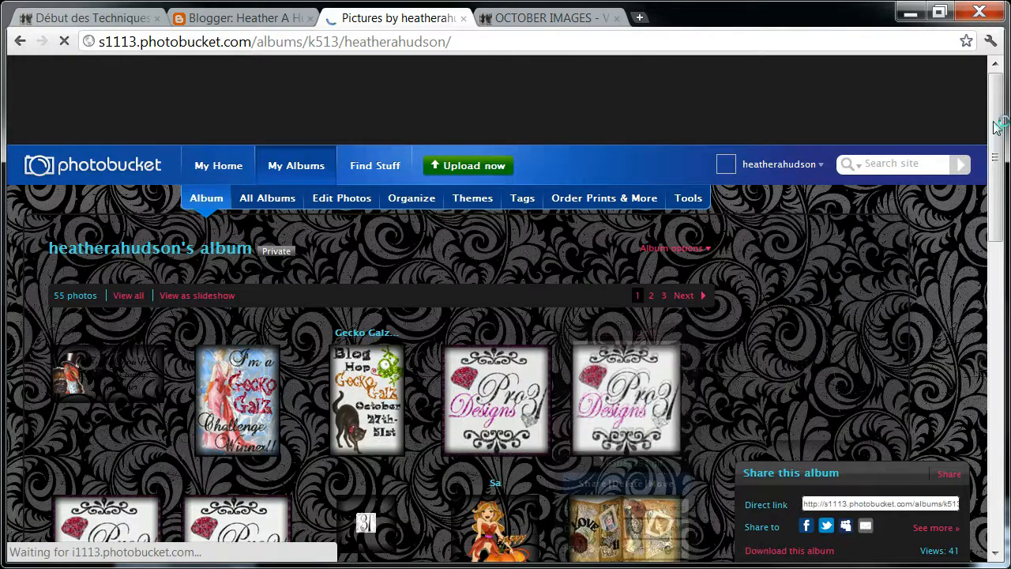
drag(993, 132, 994, 182)
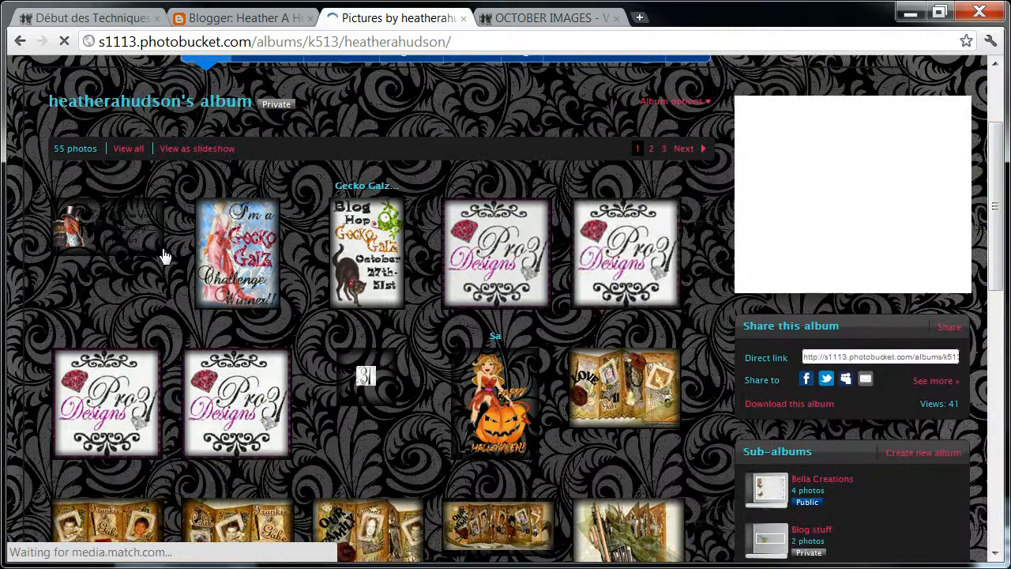
mouse_move(135, 239)
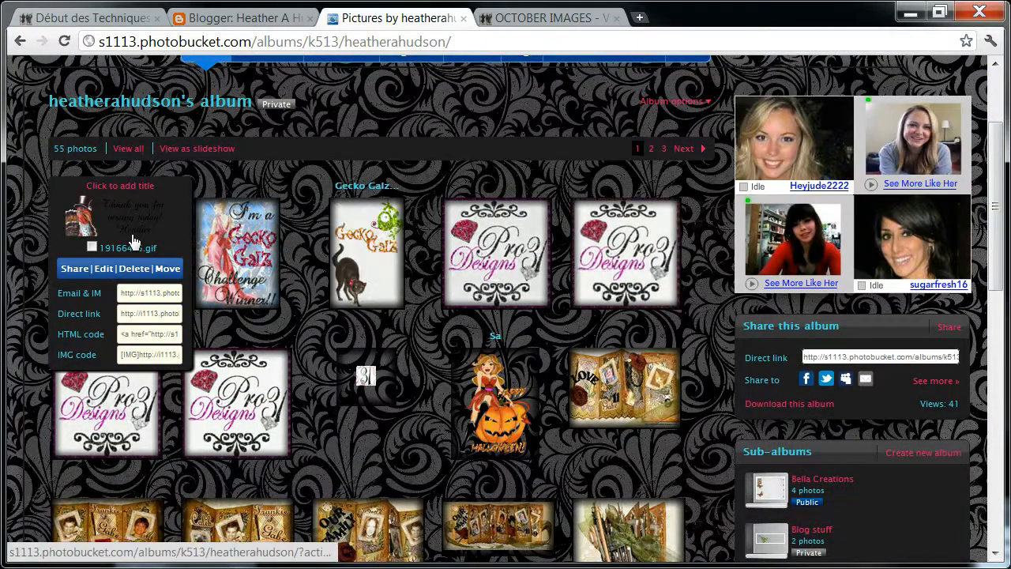
click(134, 339)
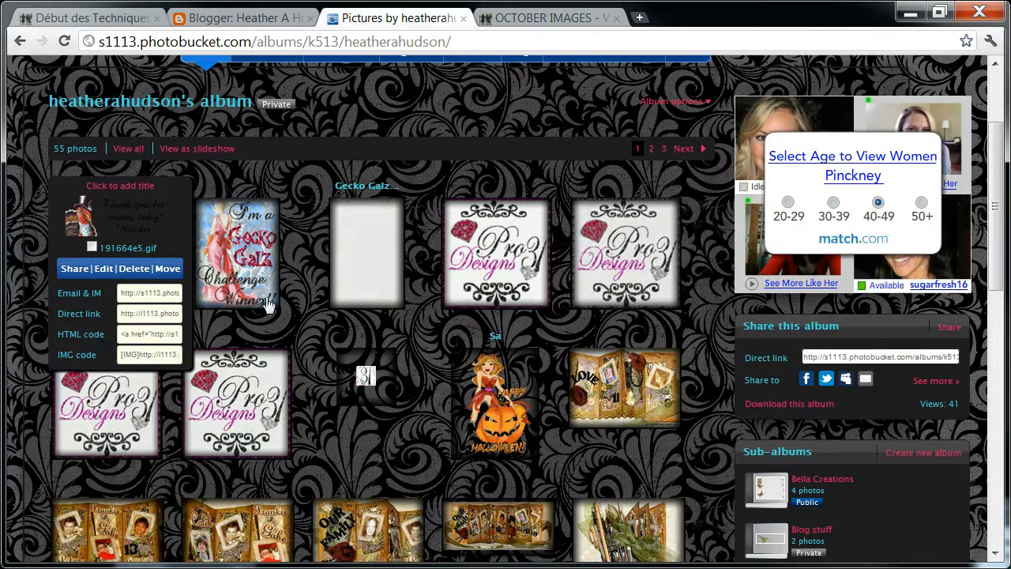
Switch to Blogger, replace the whole Post Template code with the copied HTML code, and save the settings.
click(258, 23)
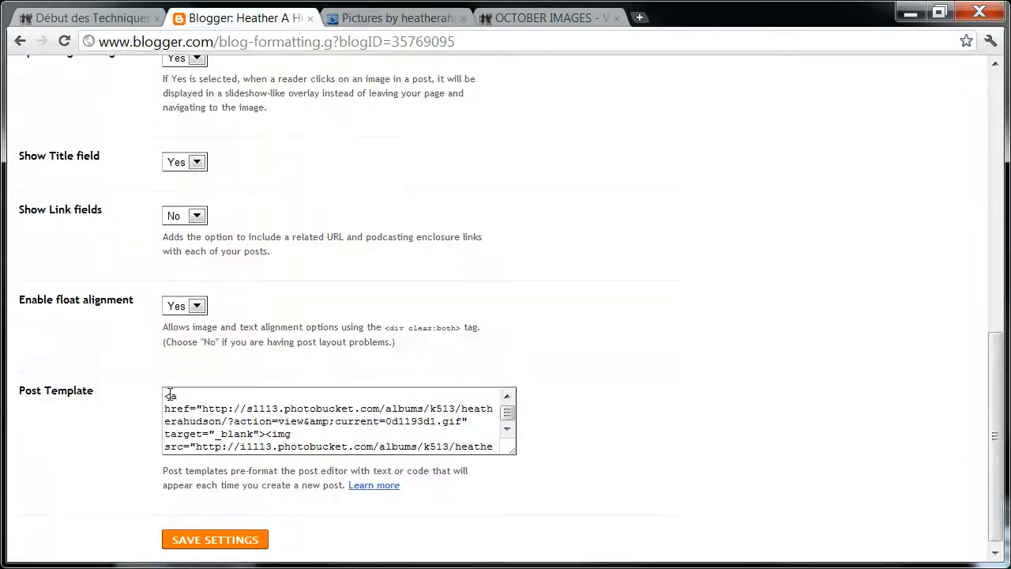
drag(170, 393, 502, 462)
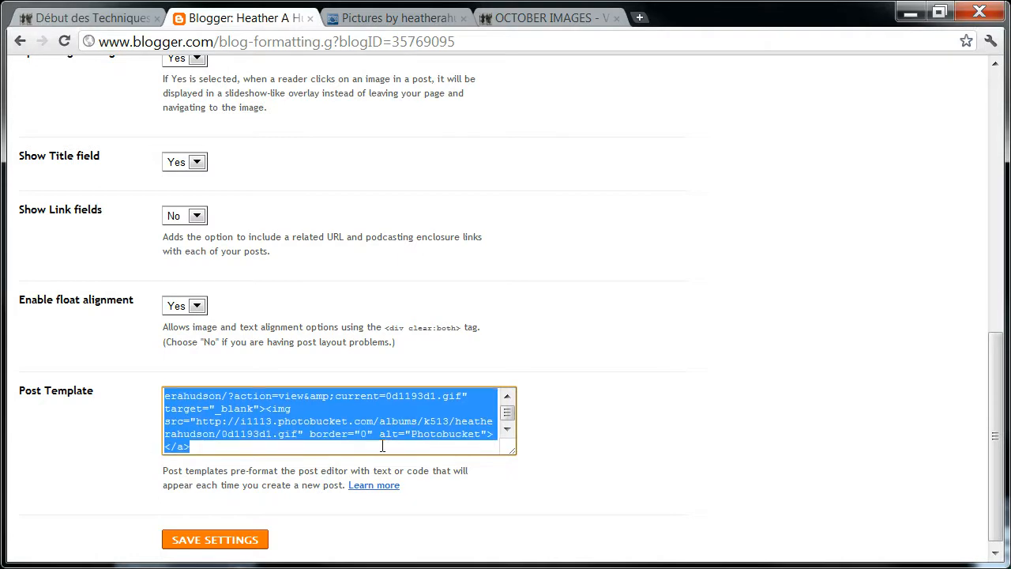
right_click(310, 405)
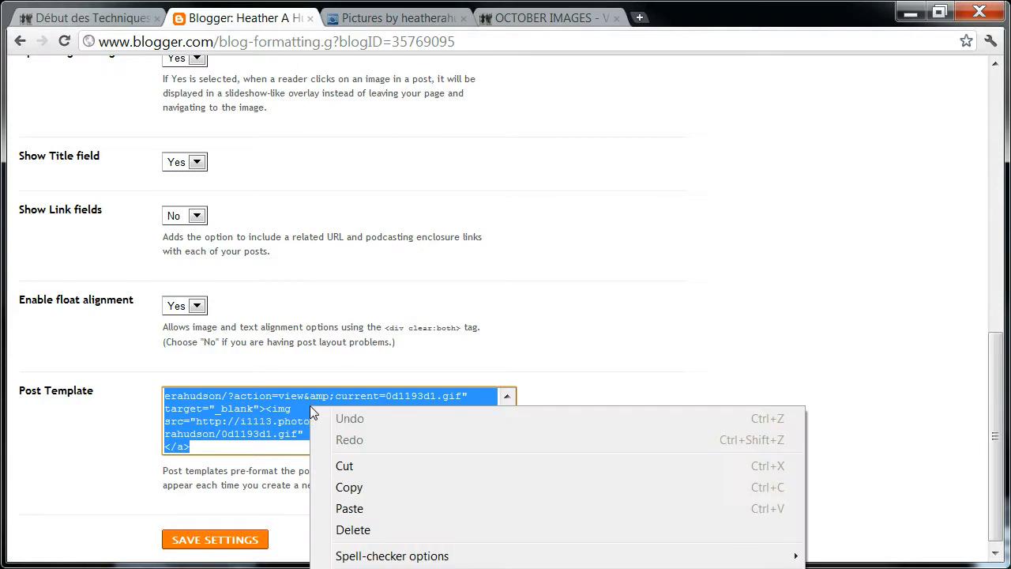
click(349, 509)
click(237, 542)
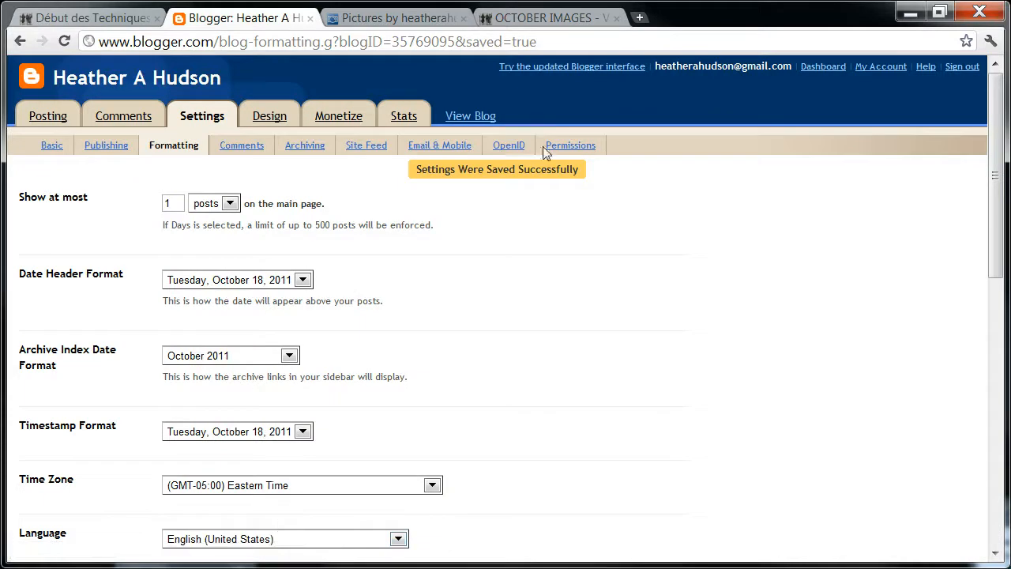
View the live blog and start a new post from it.
click(467, 117)
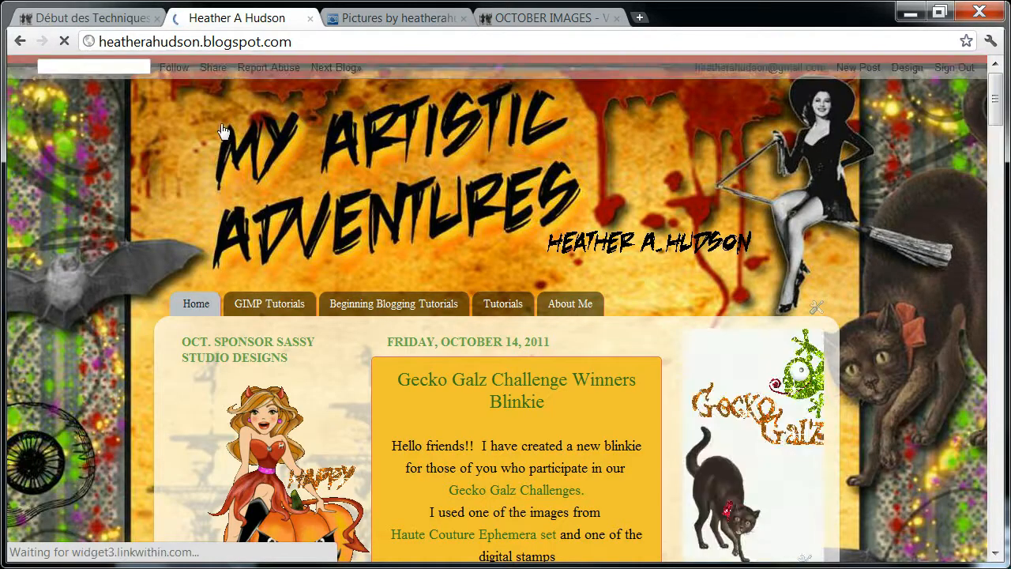
mouse_move(996, 88)
mouse_down()
mouse_move(999, 193)
mouse_move(996, 87)
mouse_up()
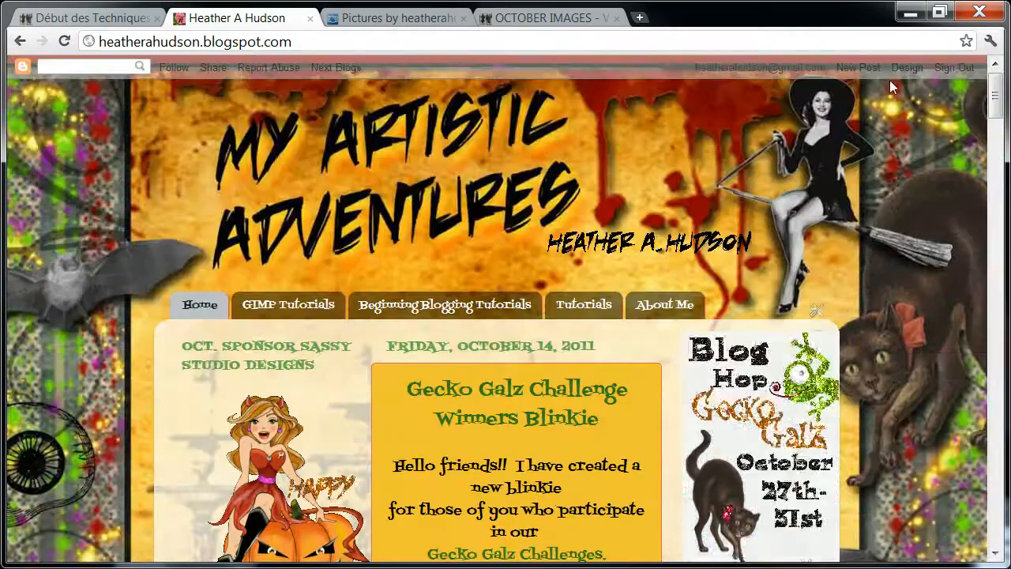
click(861, 69)
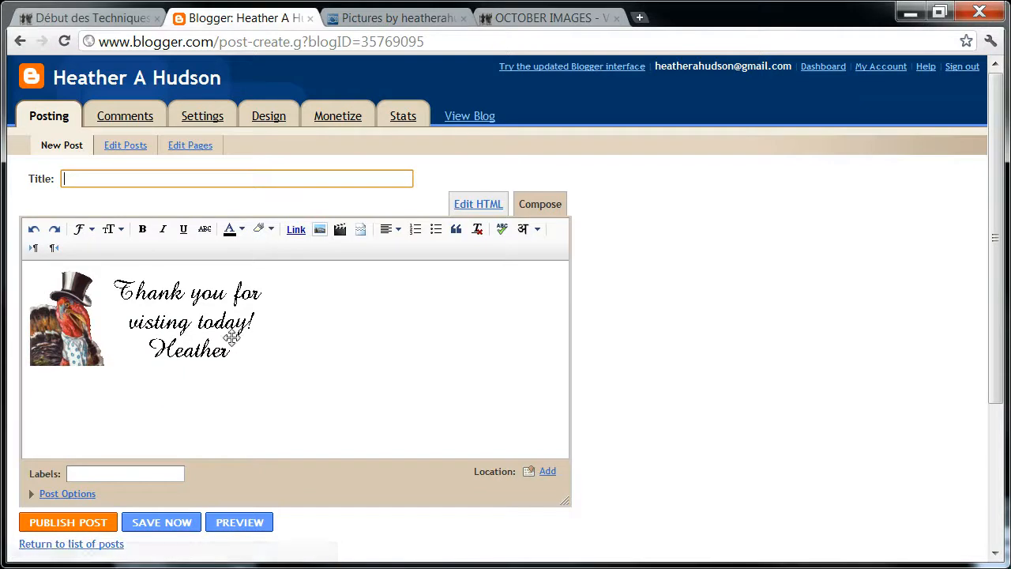
Try the Medium and Small sizes on the signature image, then set it to Large and center it in the post.
click(219, 339)
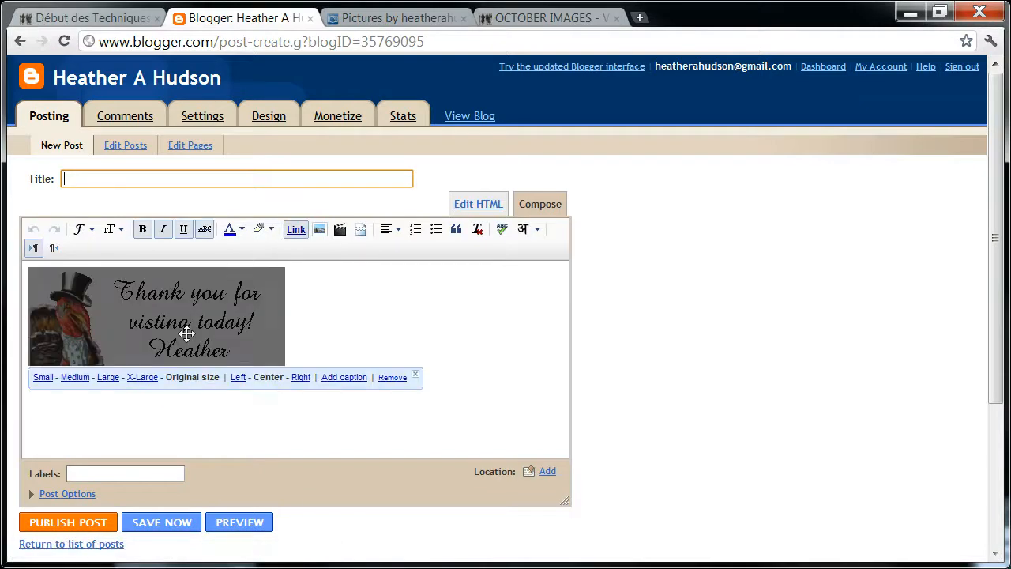
click(74, 380)
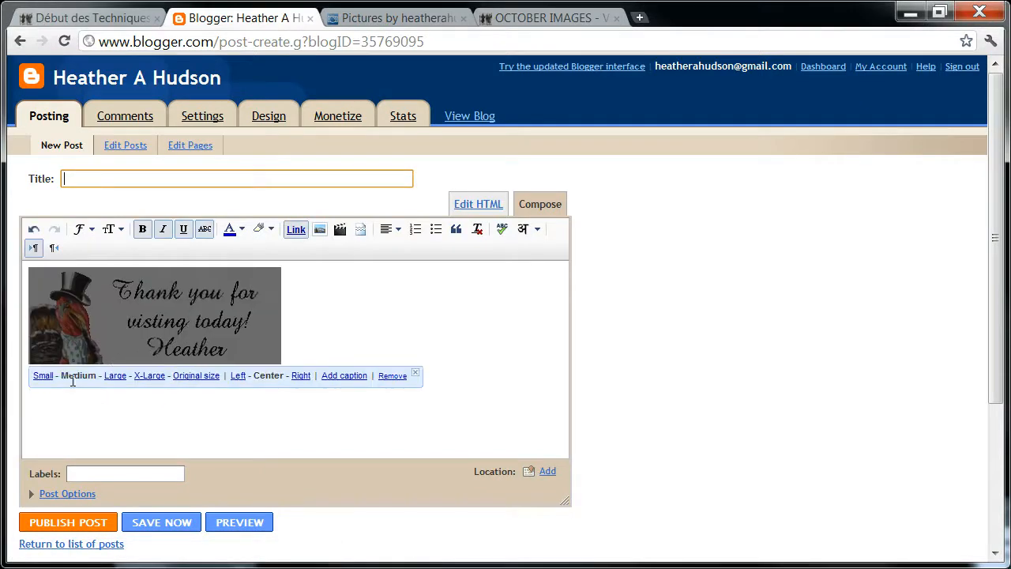
click(42, 376)
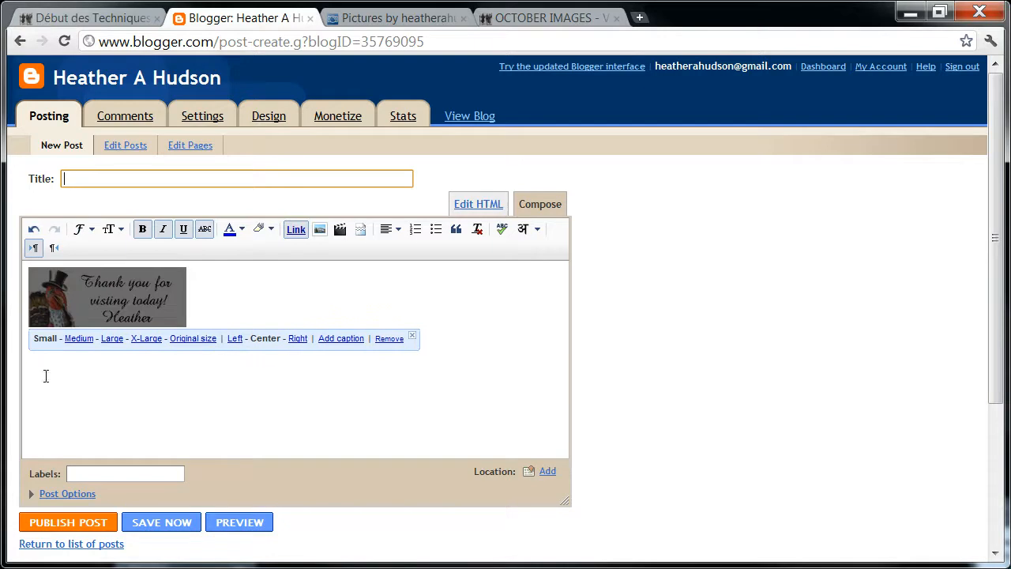
click(112, 339)
click(231, 400)
click(265, 399)
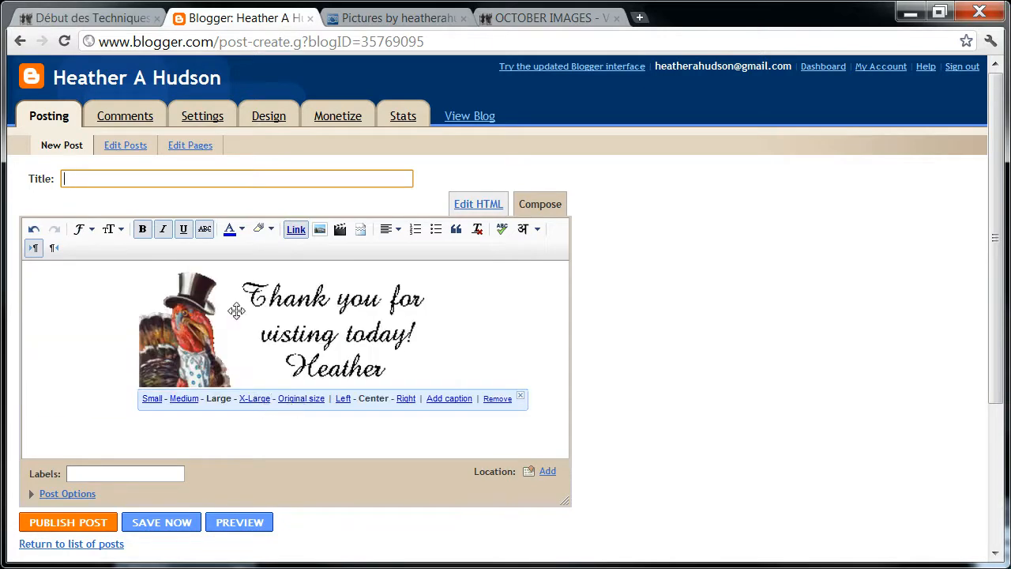
Insert three blank lines above the signature image and place the text cursor on the first empty line.
click(124, 278)
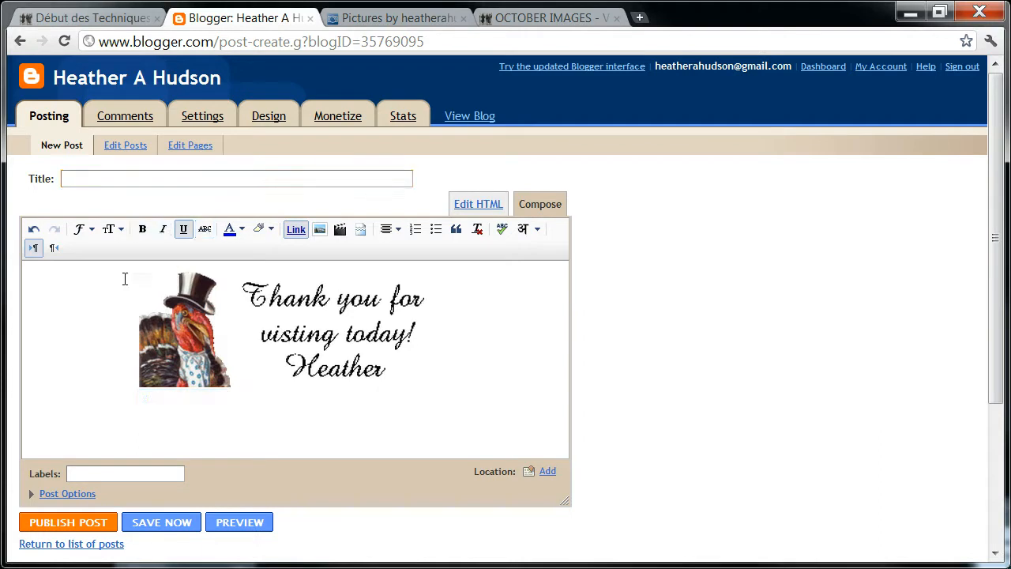
key(Return)
key(Return)
key(Return)
key(Return)
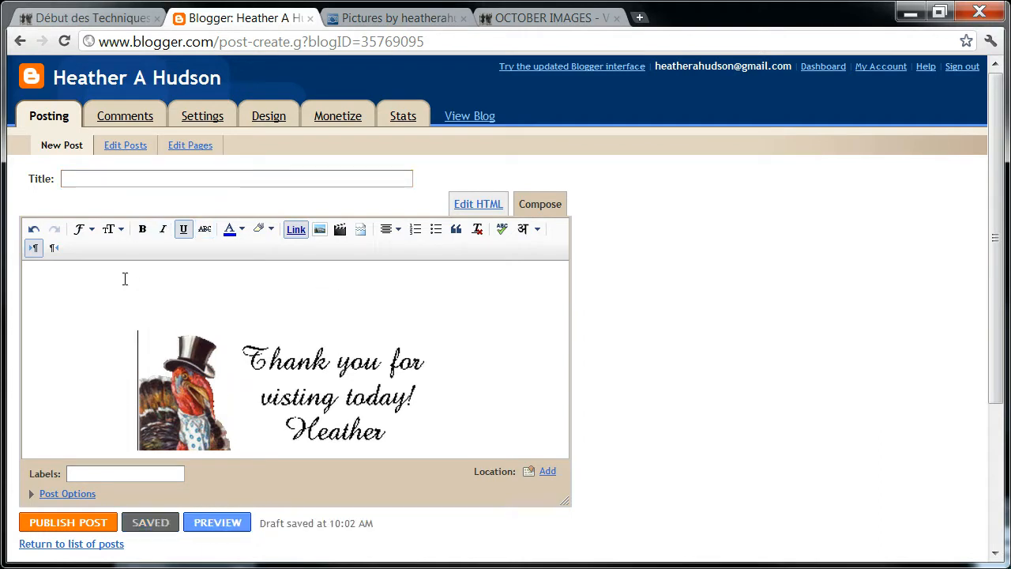
click(279, 274)
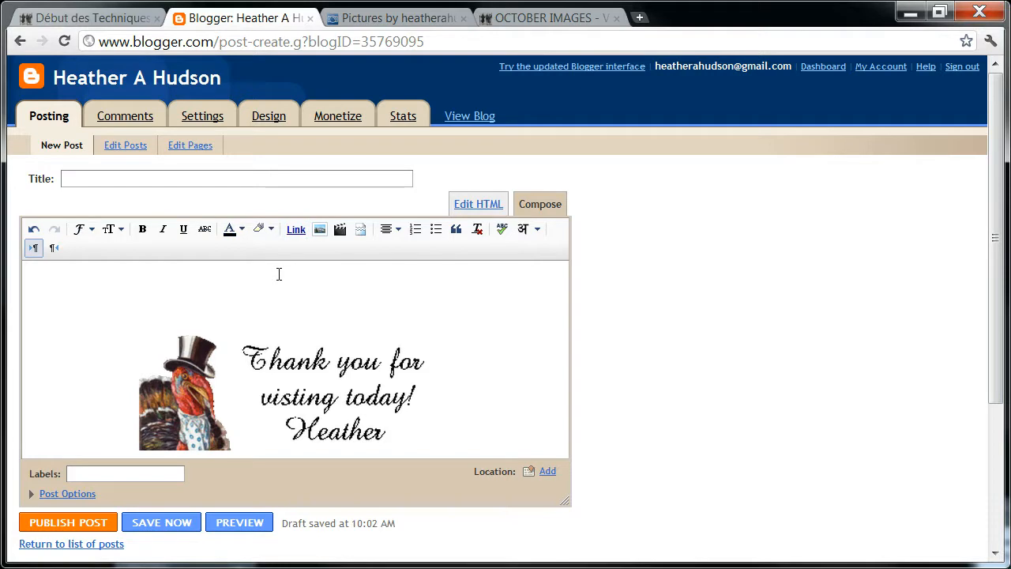